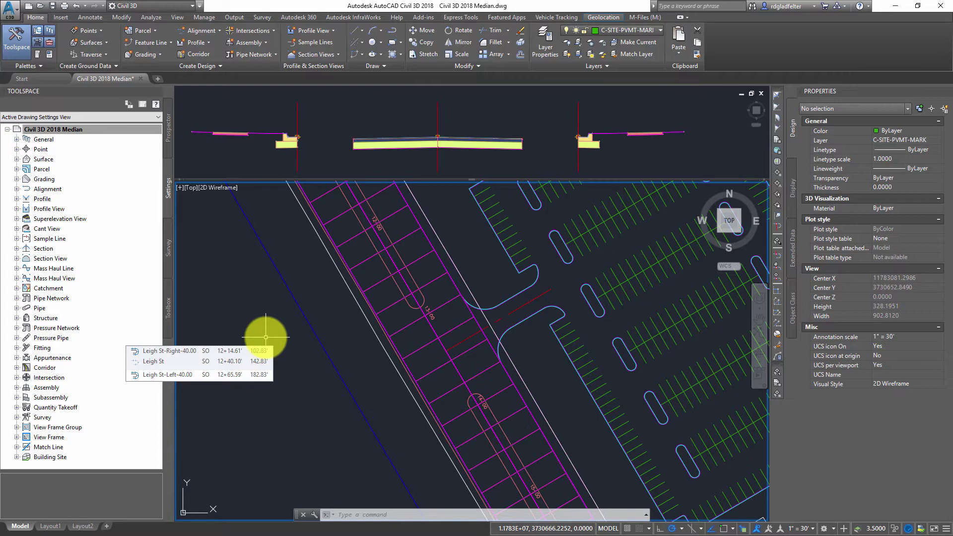
Step: Show the Civil Imperial Medians subassemblies tool palette beside the Leigh Street drawing
{"action": "left_click", "coordinate": [49, 42]}
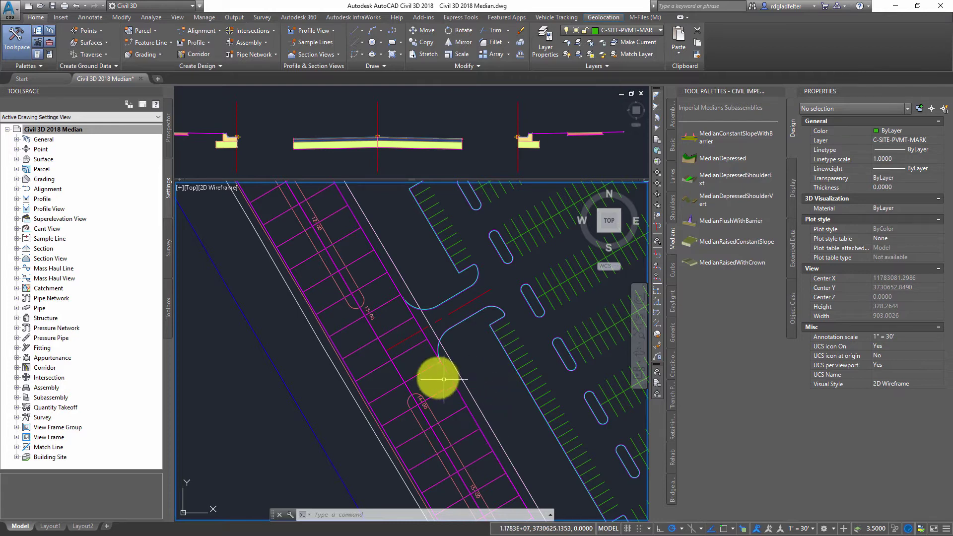
Step: Select the Leigh Street corridor and open Help for the LaneFromTaperedMedian1 subassembly on the Lanes tab
{"action": "left_click", "coordinate": [423, 373]}
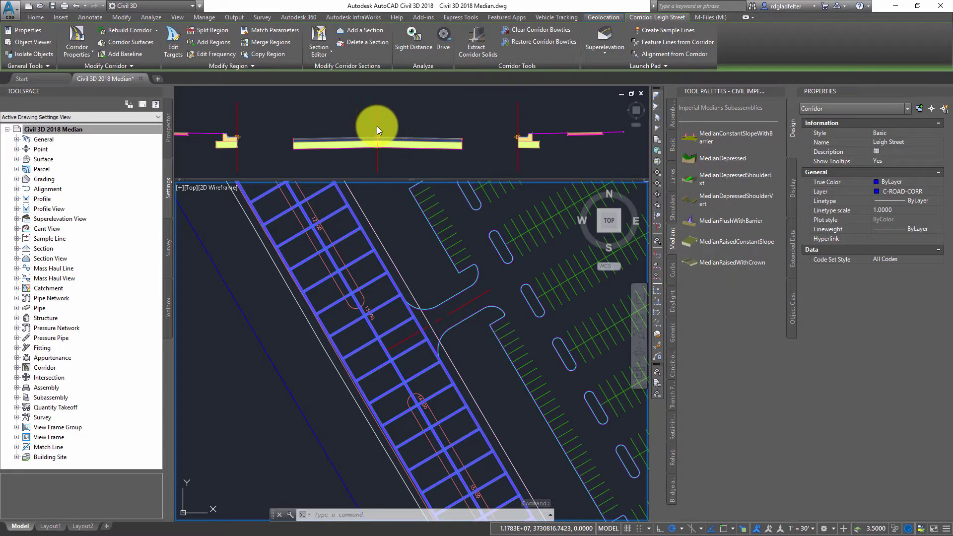
{"action": "left_click", "coordinate": [670, 173]}
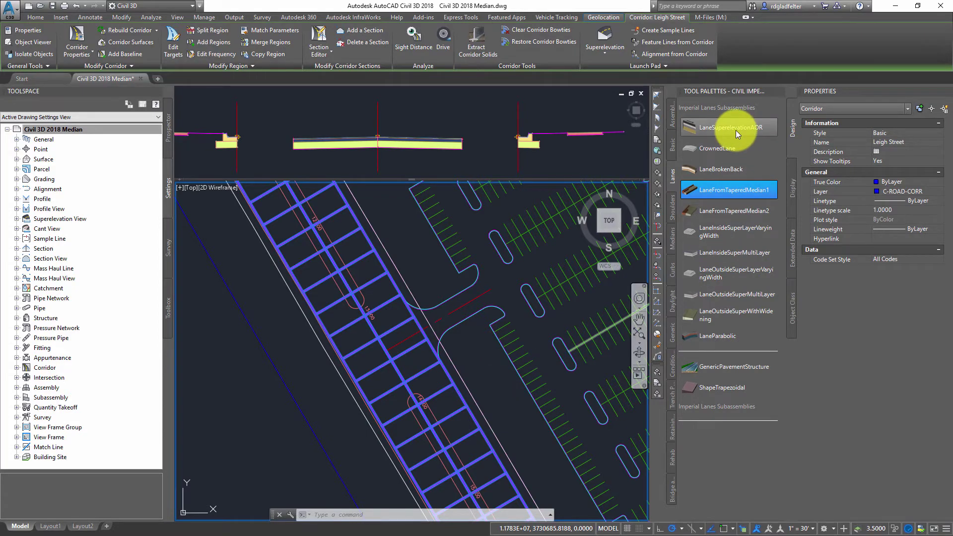
{"action": "right_click", "coordinate": [740, 192]}
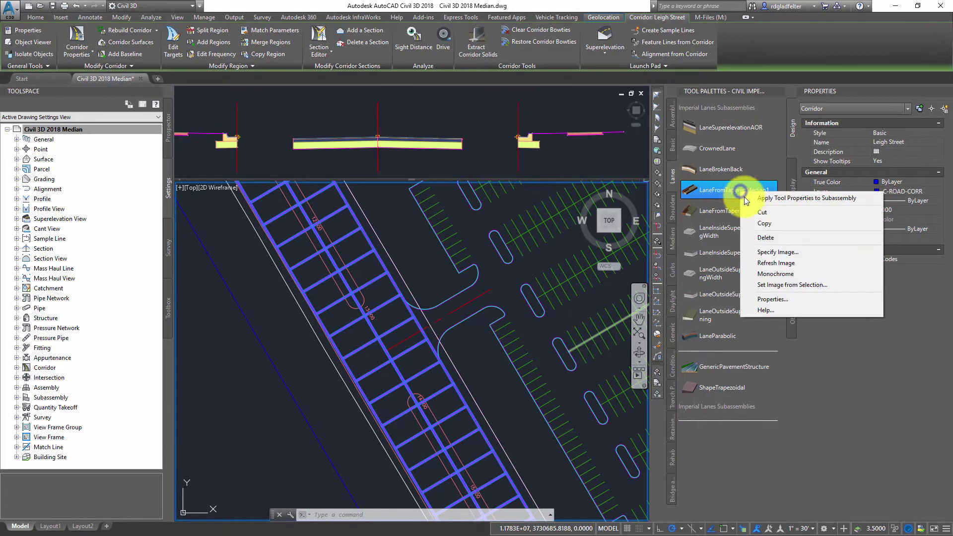
{"action": "left_click", "coordinate": [782, 310]}
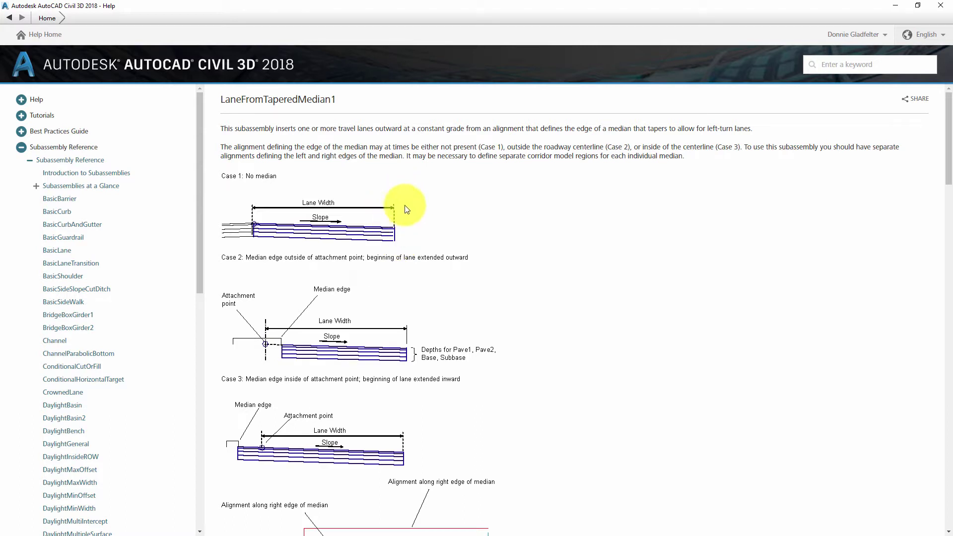
Step: Read through the LaneFromTaperedMedian1 help page and its three median cases
{"action": "left_click_drag", "start_coordinate": [267, 101], "coordinate": [338, 101]}
{"action": "left_click", "coordinate": [340, 138]}
{"action": "scroll", "coordinate": [397, 256], "scroll_direction": "down", "scroll_amount": 1}
{"action": "scroll", "coordinate": [280, 244], "scroll_direction": "down", "scroll_amount": 2}
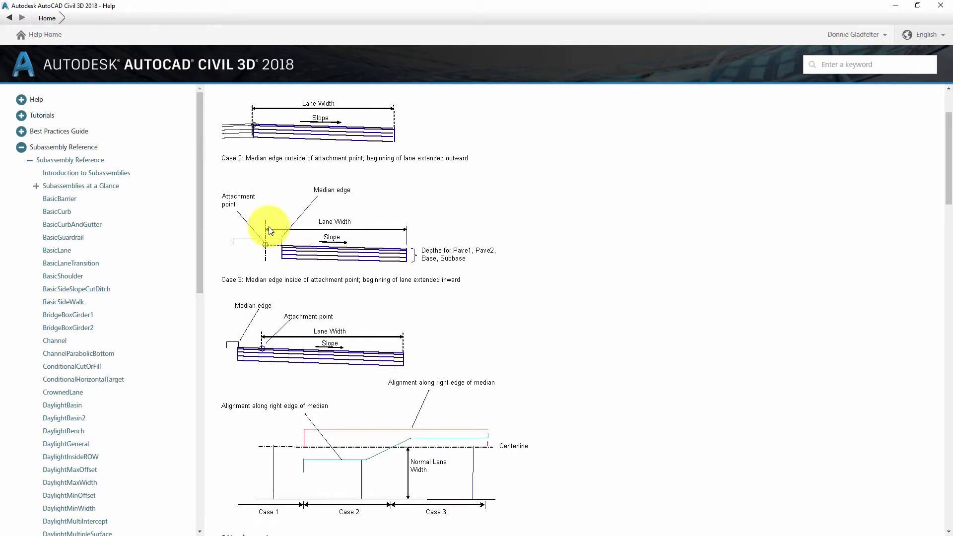
{"action": "scroll", "coordinate": [269, 226], "scroll_direction": "up", "scroll_amount": 2}
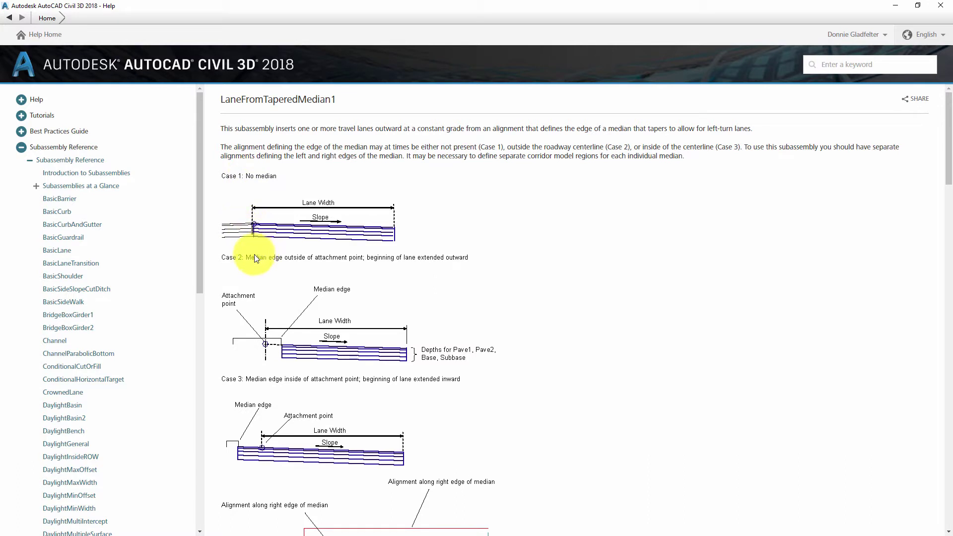
{"action": "scroll", "coordinate": [258, 256], "scroll_direction": "down", "scroll_amount": 1}
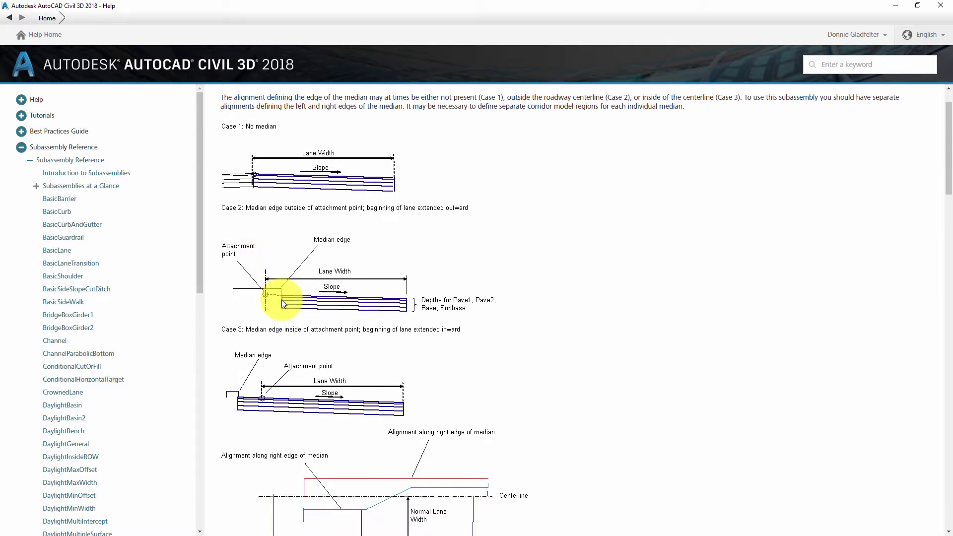
{"action": "scroll", "coordinate": [268, 298], "scroll_direction": "down", "scroll_amount": 3}
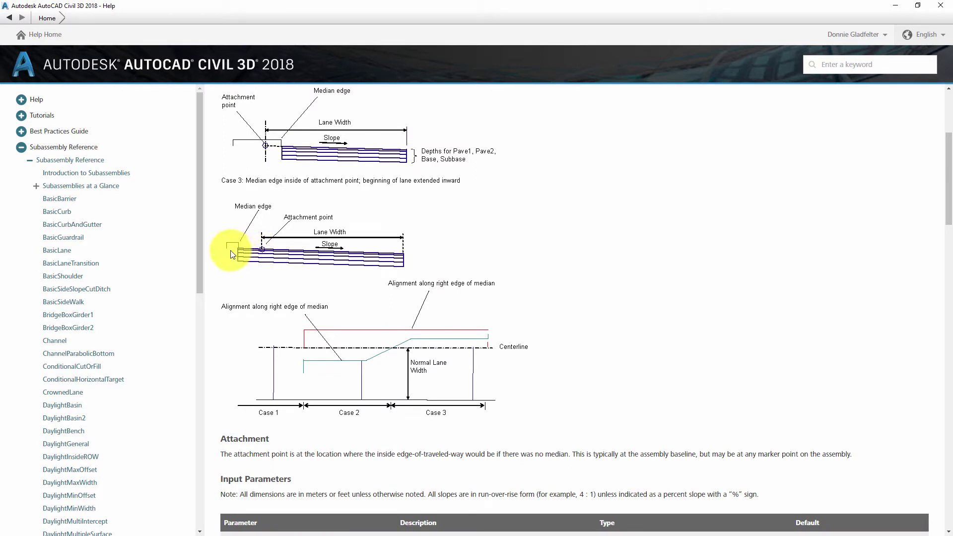
{"action": "scroll", "coordinate": [321, 311], "scroll_direction": "down", "scroll_amount": 1}
{"action": "scroll", "coordinate": [320, 311], "scroll_direction": "down", "scroll_amount": 1}
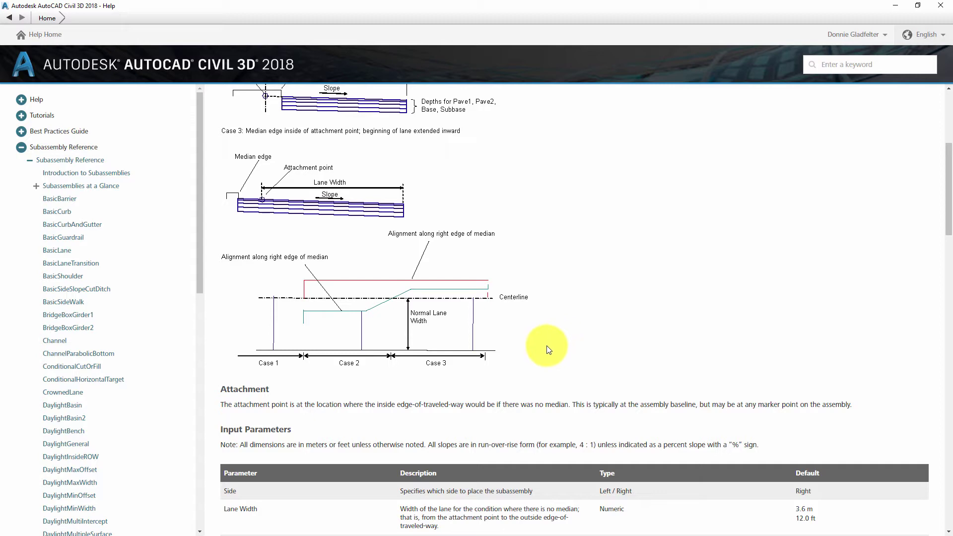
{"action": "scroll", "coordinate": [82, 392], "scroll_direction": "down", "scroll_amount": 5}
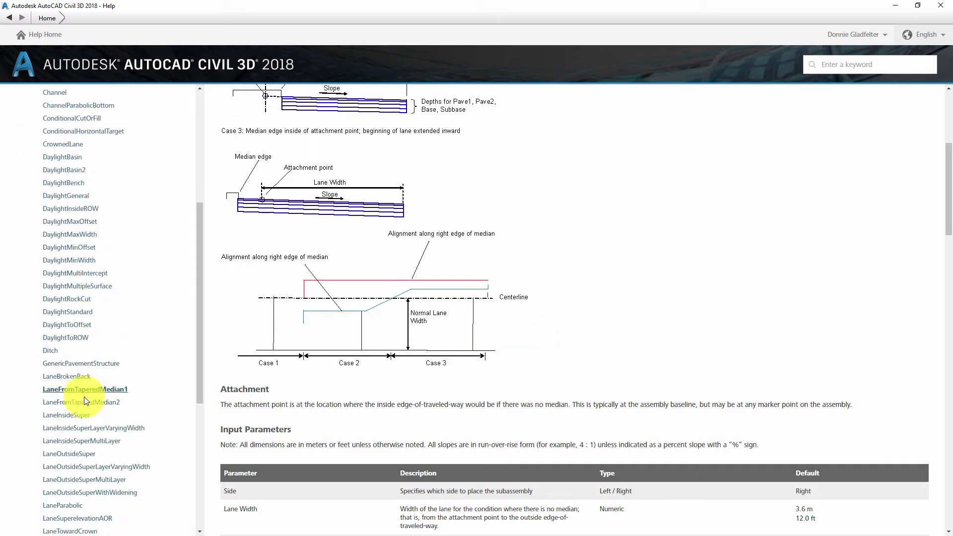
Step: Look at the LaneFromTaperedMedian2 page, return to LaneFromTaperedMedian1, then close Help
{"action": "left_click", "coordinate": [83, 402]}
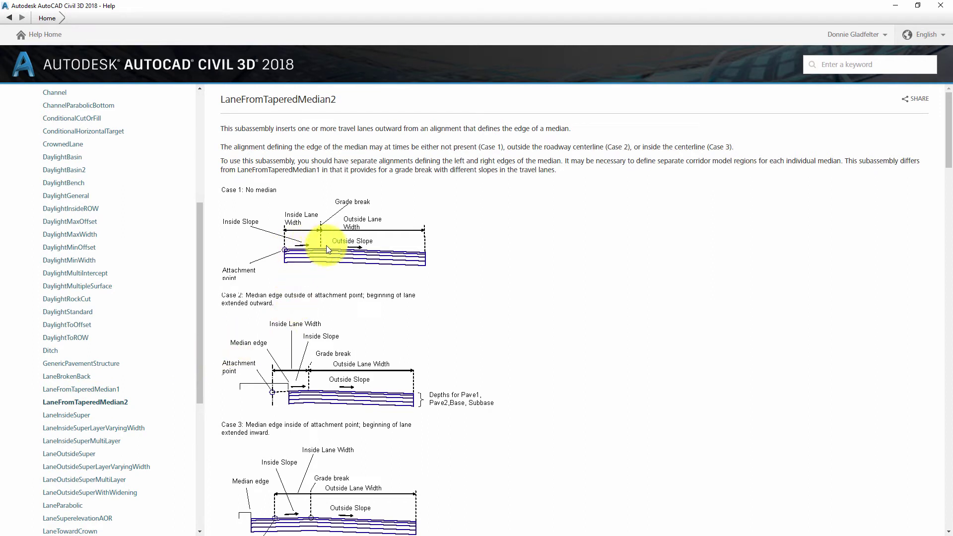
{"action": "left_click", "coordinate": [103, 388]}
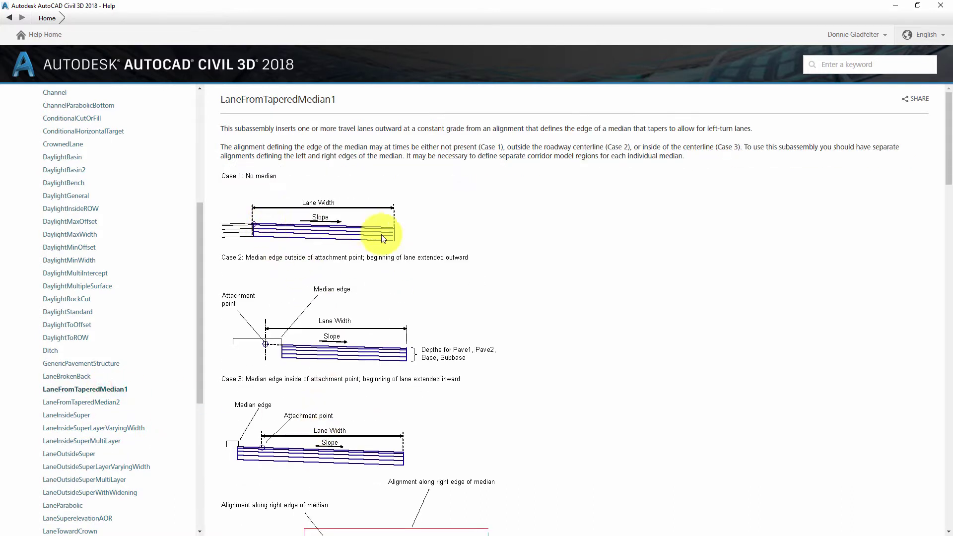
{"action": "left_click", "coordinate": [941, 6]}
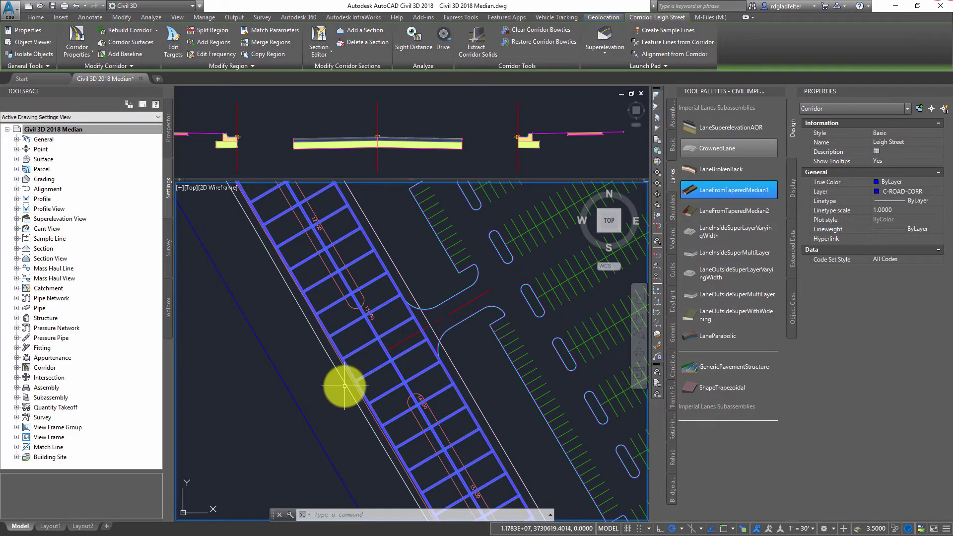
{"action": "left_click", "coordinate": [328, 391]}
{"action": "key", "text": "Escape"}
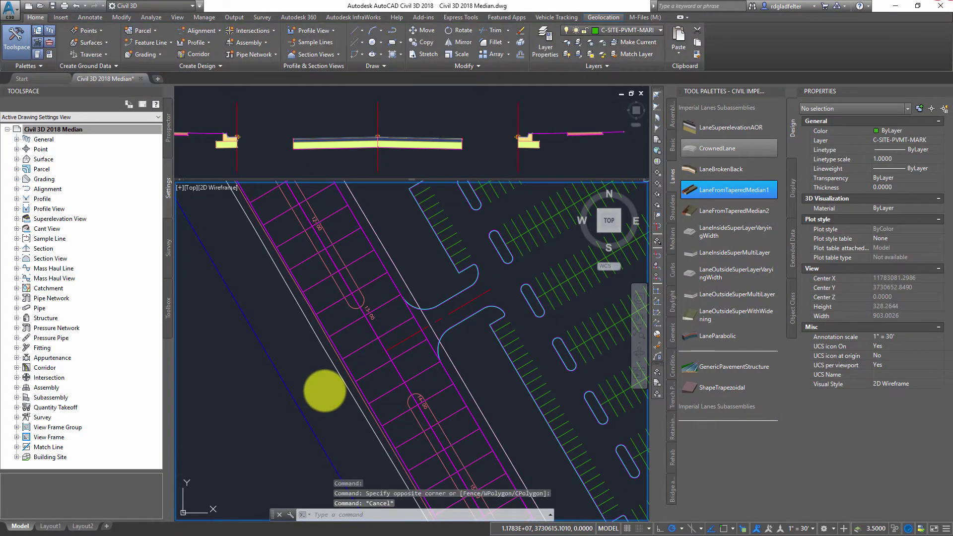
{"action": "left_click", "coordinate": [324, 390]}
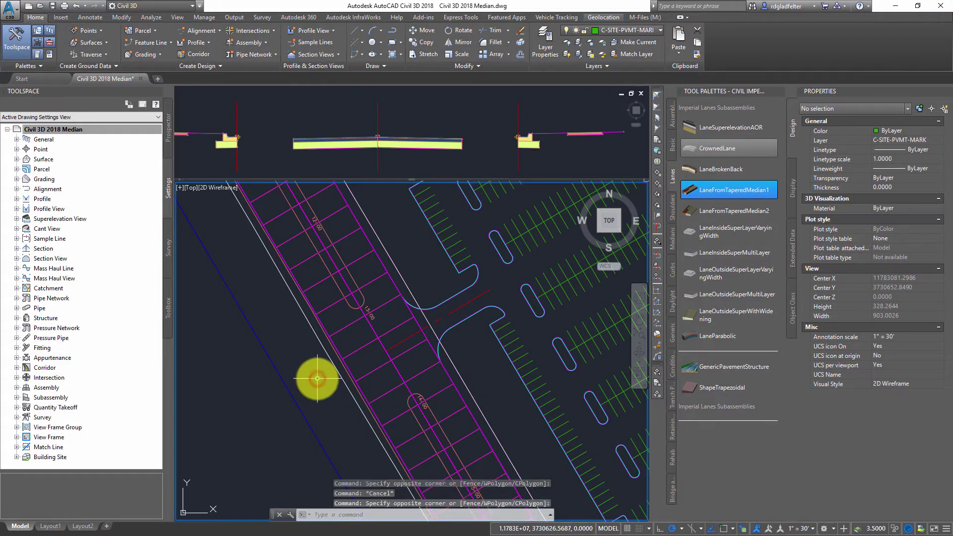
{"action": "left_click", "coordinate": [317, 379]}
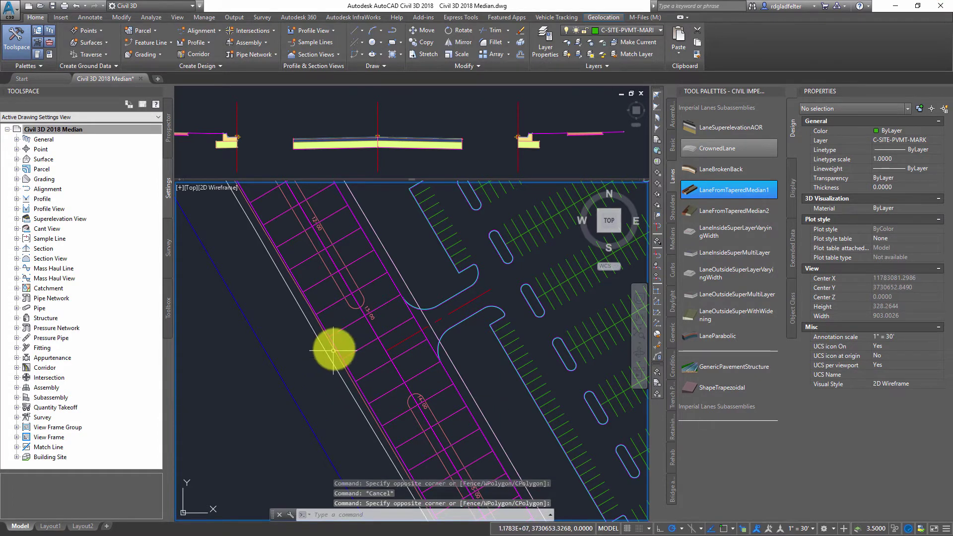
{"action": "left_click", "coordinate": [338, 281]}
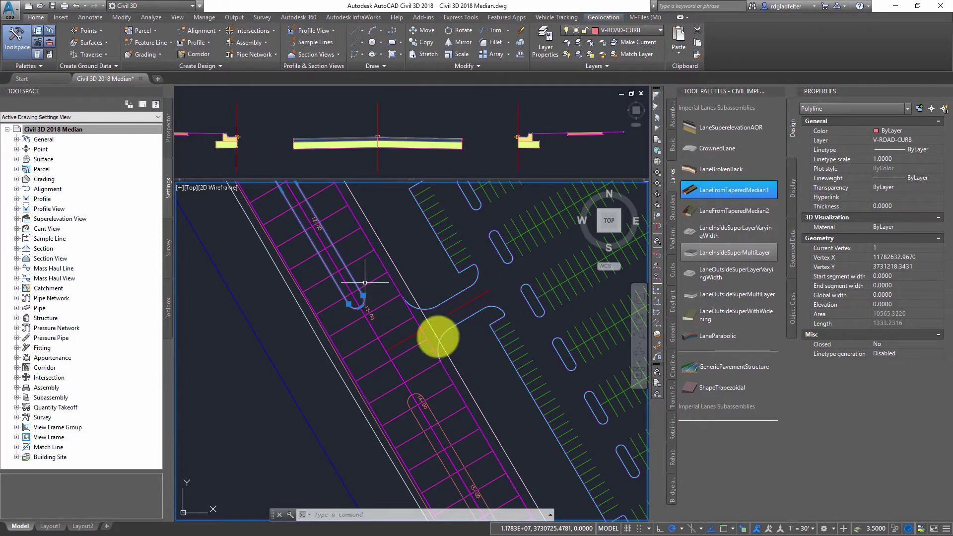
{"action": "left_click", "coordinate": [469, 356]}
{"action": "key", "text": "Escape"}
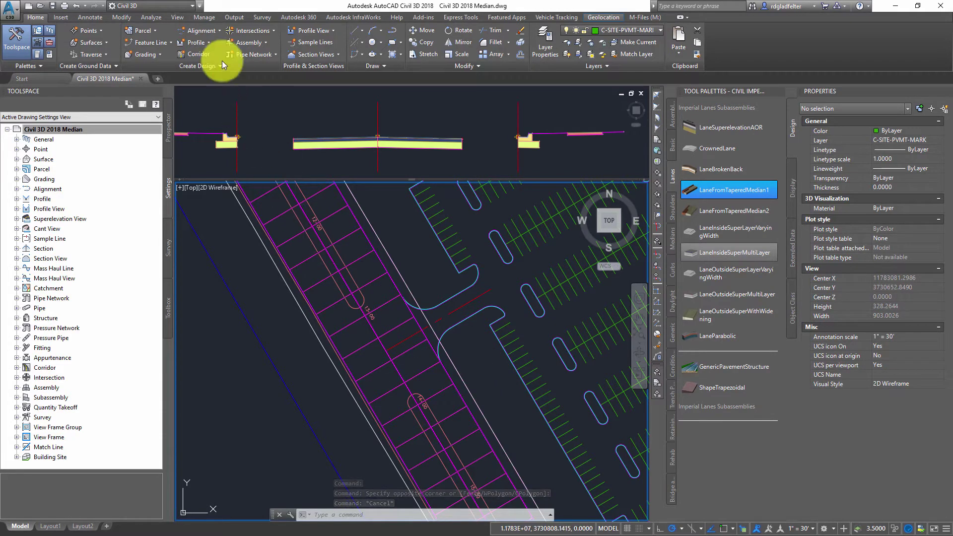
Step: Start offset alignments from the Leigh St alignment with 8-foot left and right offsets
{"action": "left_click", "coordinate": [202, 30]}
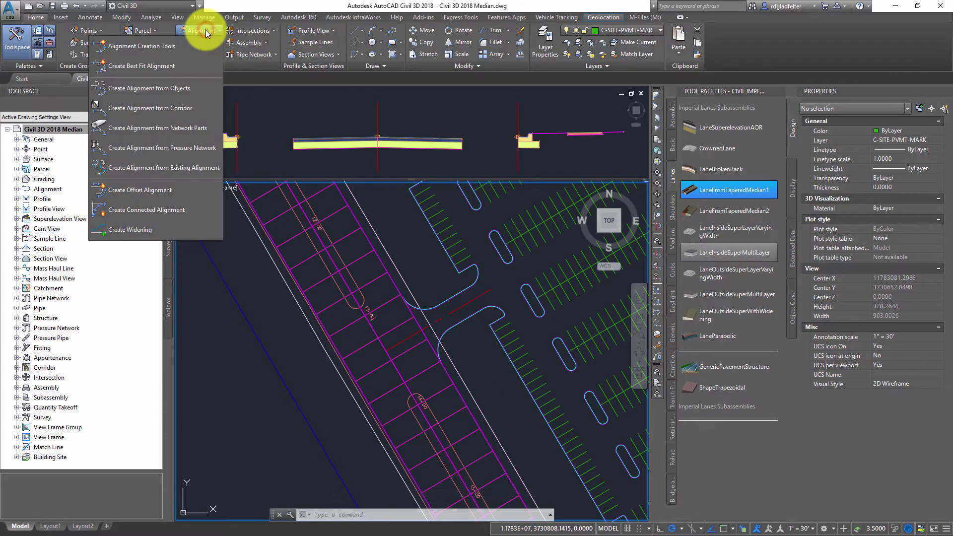
{"action": "left_click", "coordinate": [185, 188]}
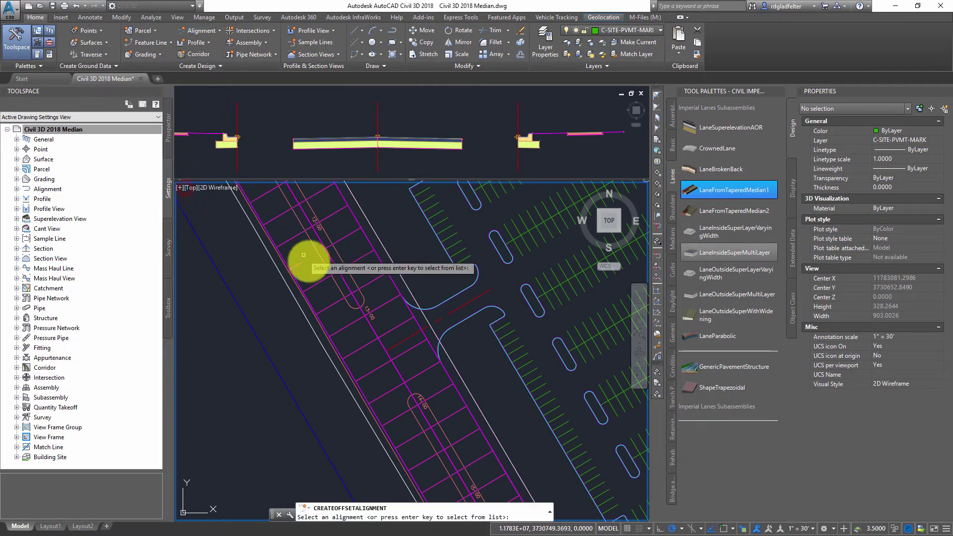
{"action": "left_click", "coordinate": [324, 256]}
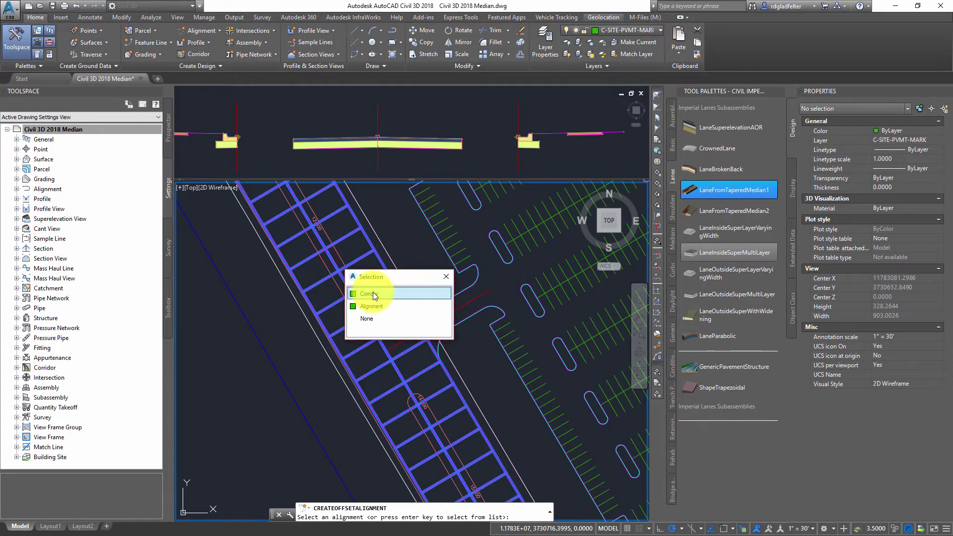
{"action": "left_click", "coordinate": [374, 306]}
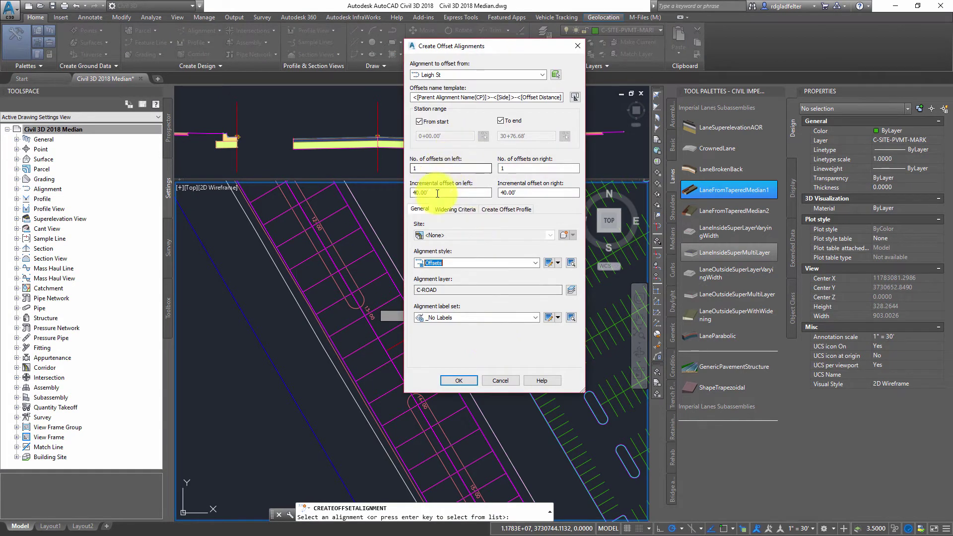
{"action": "left_click_drag", "start_coordinate": [437, 195], "coordinate": [390, 193]}
{"action": "type", "text": "8"}
{"action": "key", "text": "Tab"}
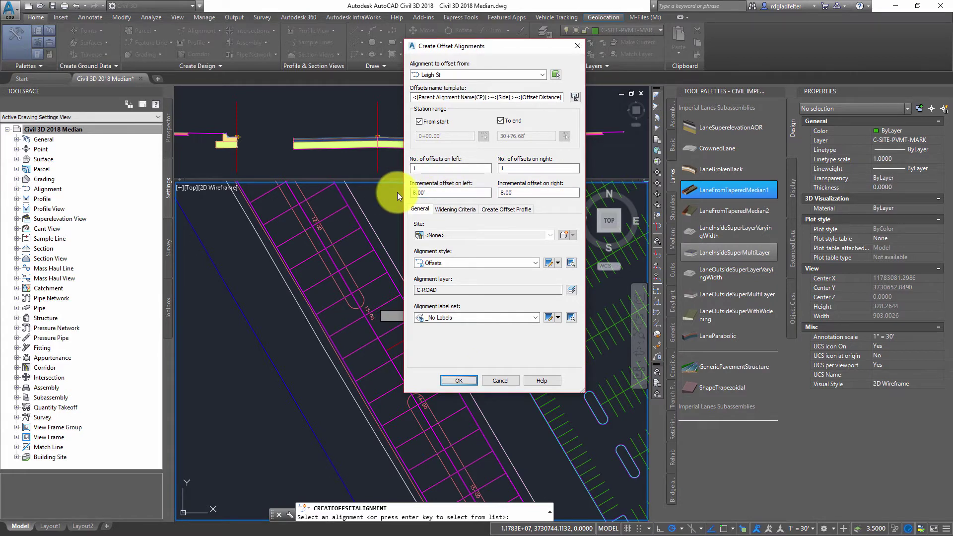
Step: Base the offset profiles on FG-Leigh St with a -2.00% cross slope
{"action": "left_click", "coordinate": [500, 212]}
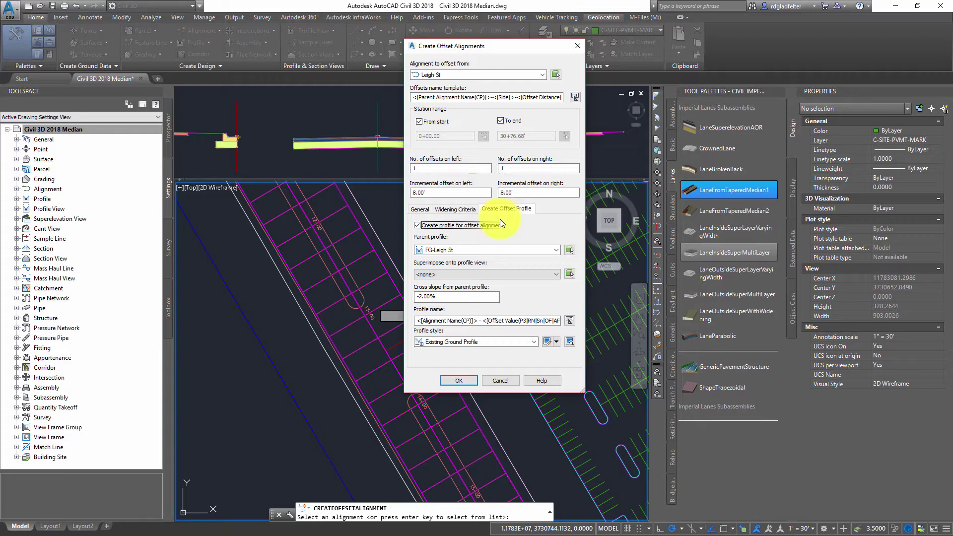
{"action": "left_click", "coordinate": [450, 250]}
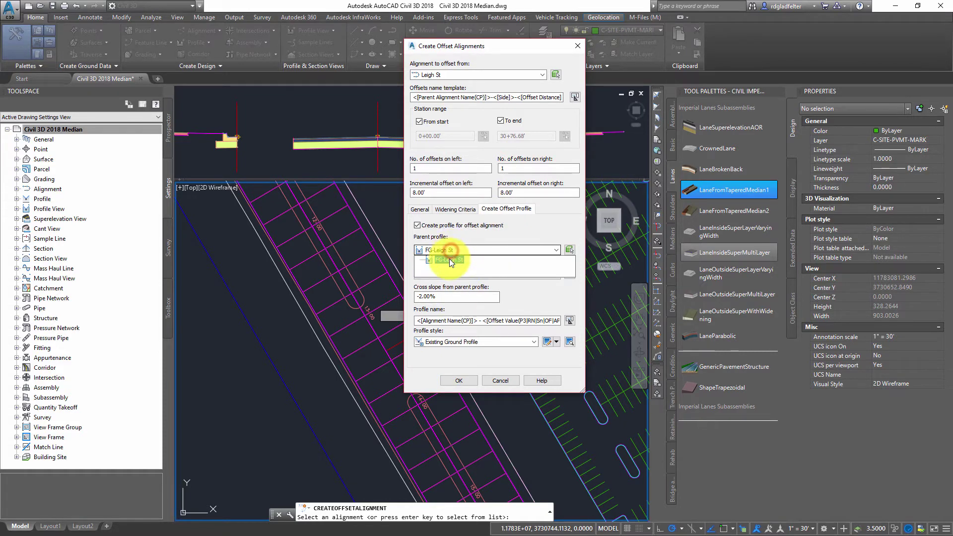
{"action": "left_click", "coordinate": [449, 259]}
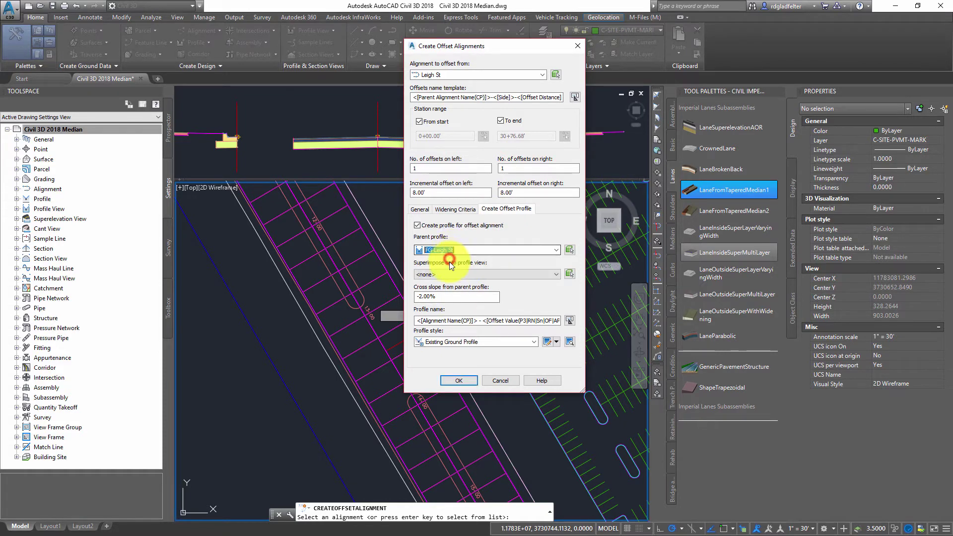
{"action": "left_click", "coordinate": [453, 295]}
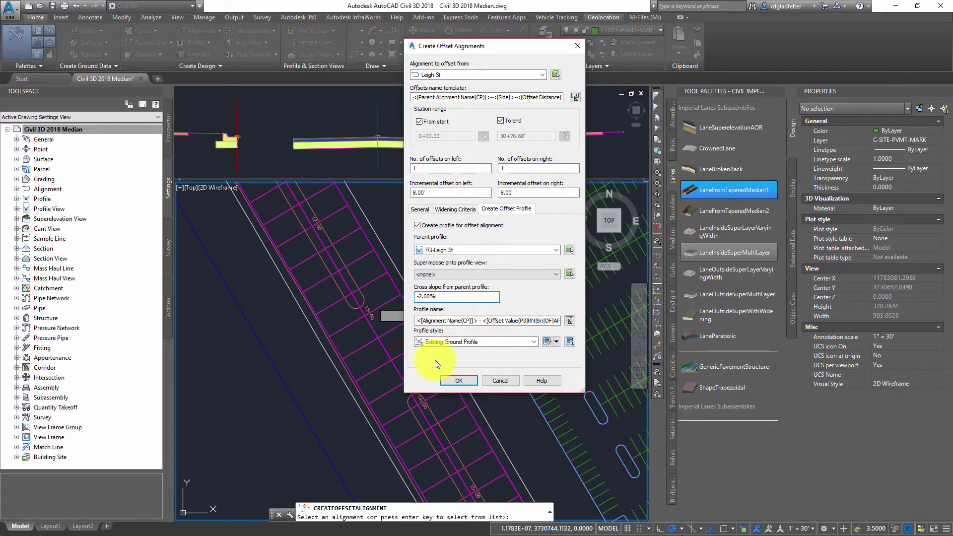
Step: Create the two 8.00' offset alignments, check them, and clear the selection
{"action": "left_click", "coordinate": [459, 380]}
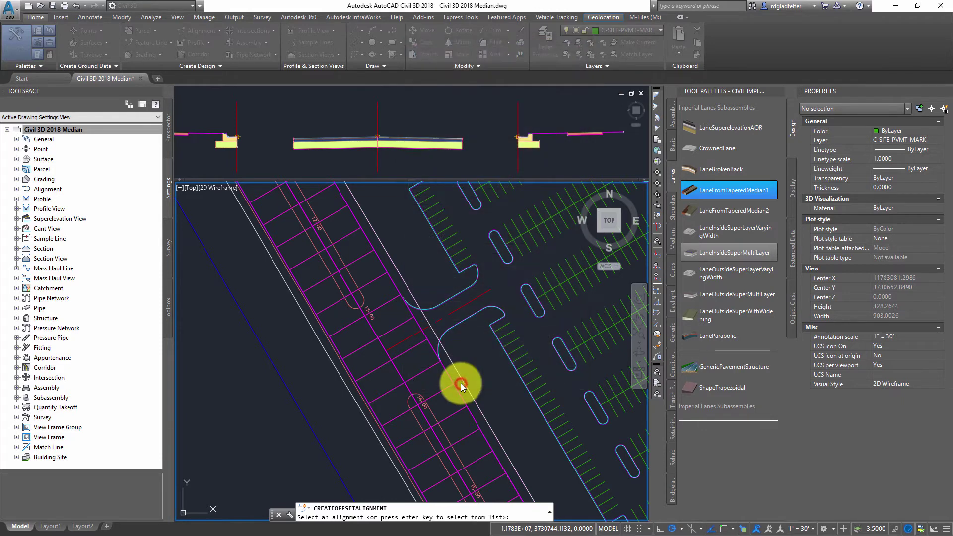
{"action": "left_click", "coordinate": [366, 302]}
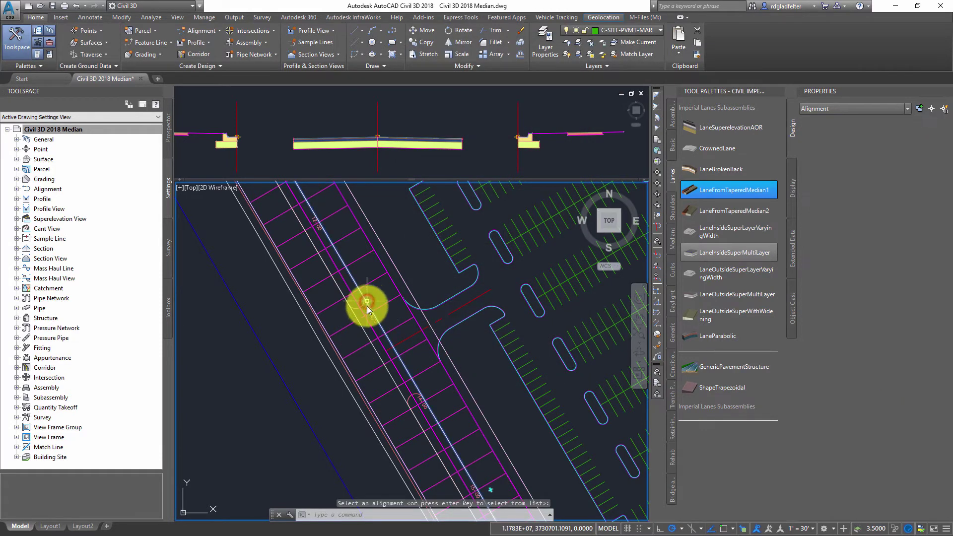
{"action": "left_click", "coordinate": [355, 314]}
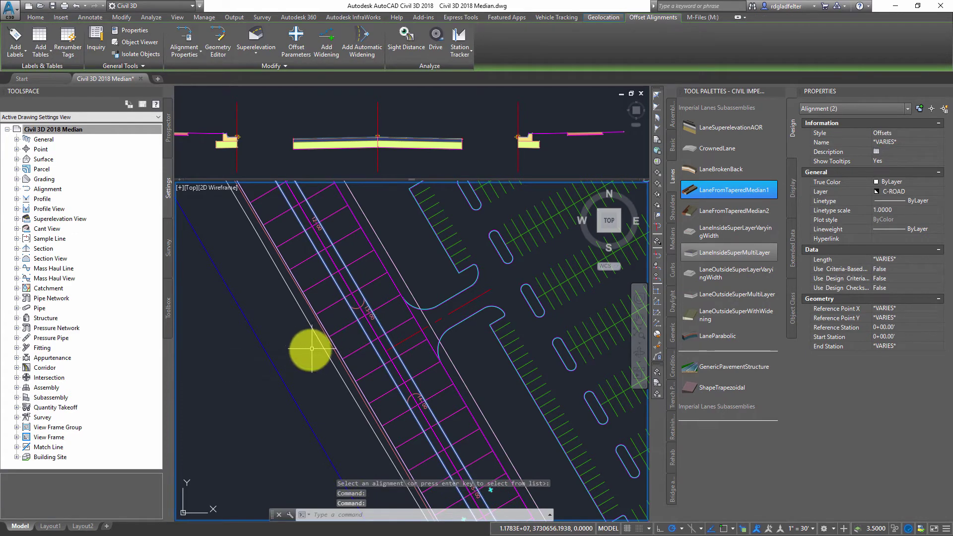
{"action": "left_click", "coordinate": [294, 345]}
{"action": "key", "text": "Escape"}
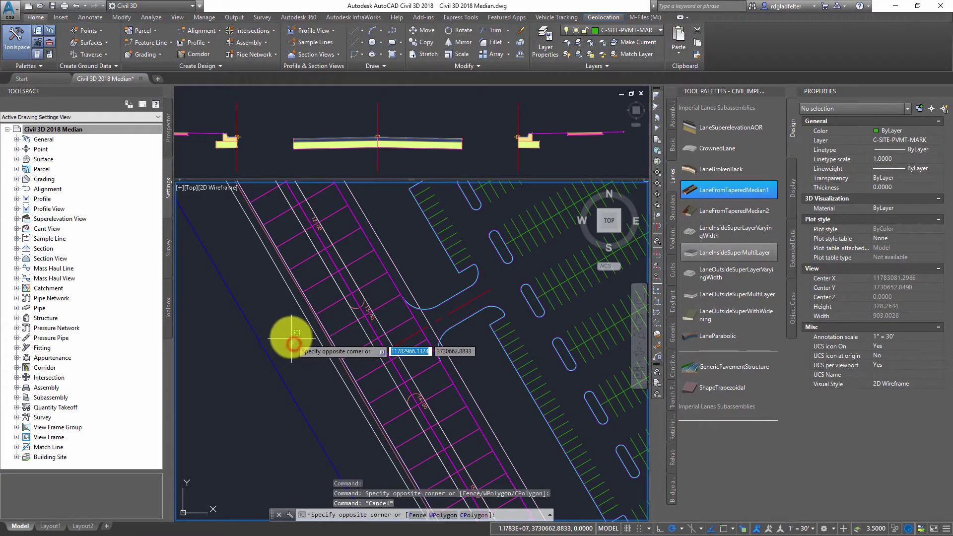
{"action": "left_click", "coordinate": [291, 333]}
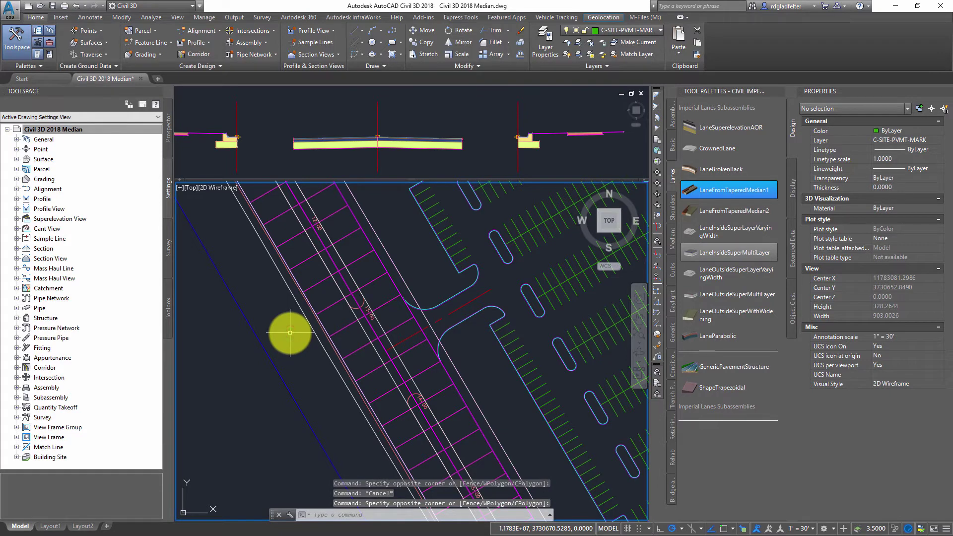
{"action": "left_click", "coordinate": [358, 323]}
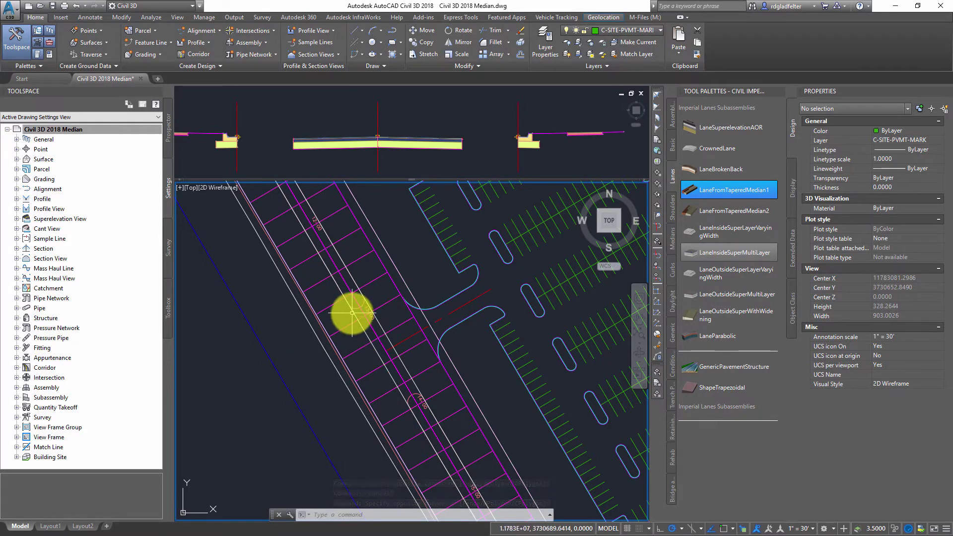
Step: Pan and zoom the upper viewport to frame the existing lane-and-curb assembly
{"action": "left_click", "coordinate": [328, 116]}
{"action": "middle_click_drag", "start_coordinate": [419, 110], "coordinate": [415, 142]}
{"action": "scroll", "coordinate": [416, 137], "scroll_direction": "down", "scroll_amount": 2}
Step: Create a new assembly named Median with its baseline in the upper viewport
{"action": "left_click", "coordinate": [261, 43]}
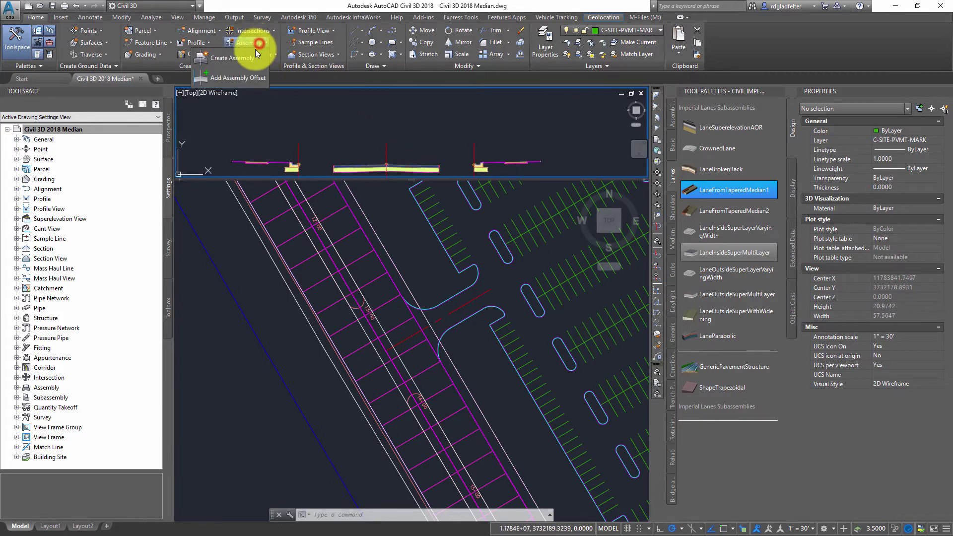
{"action": "left_click", "coordinate": [248, 55]}
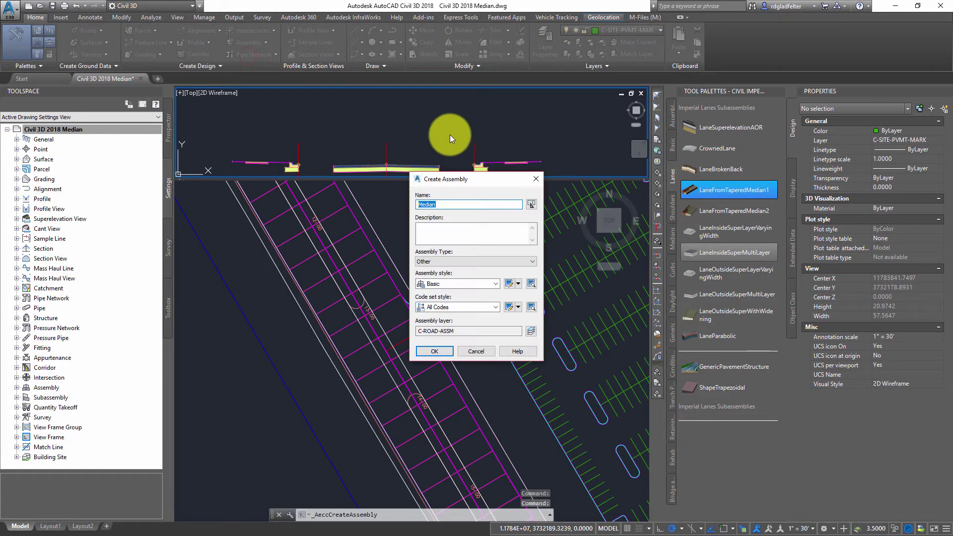
{"action": "left_click", "coordinate": [441, 351]}
{"action": "left_click", "coordinate": [419, 114]}
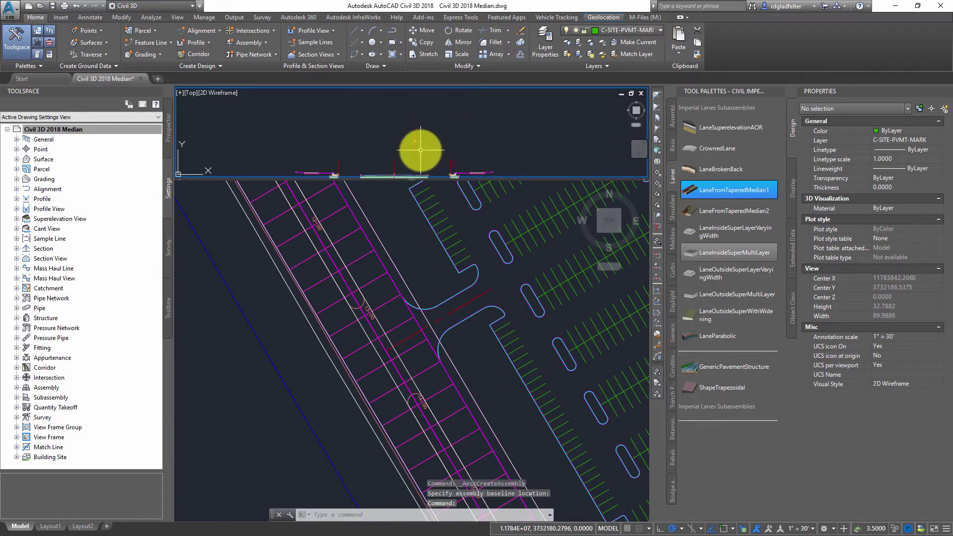
{"action": "scroll", "coordinate": [458, 143], "scroll_direction": "up", "scroll_amount": 4}
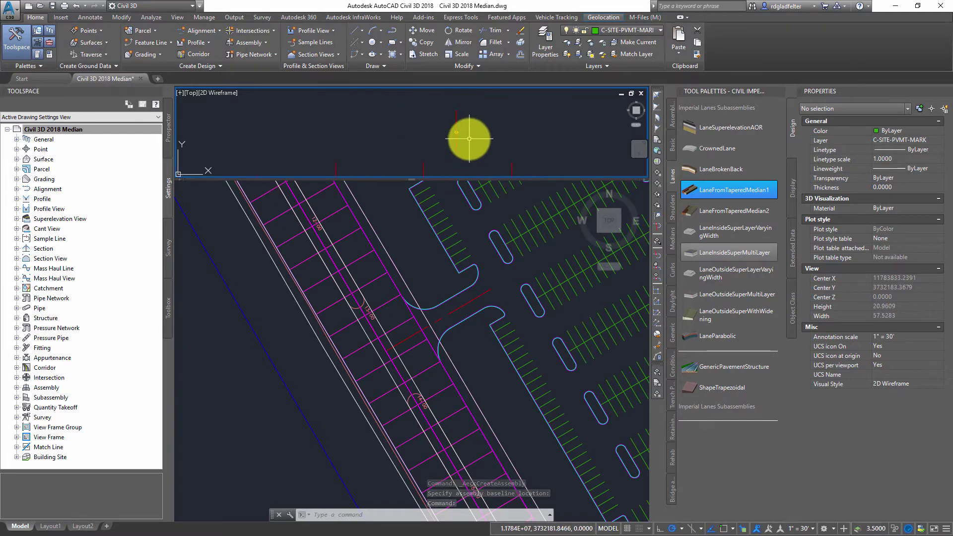
{"action": "scroll", "coordinate": [467, 142], "scroll_direction": "down", "scroll_amount": 2}
Step: Add an assembly offset to the left of the Median baseline
{"action": "left_click", "coordinate": [457, 143]}
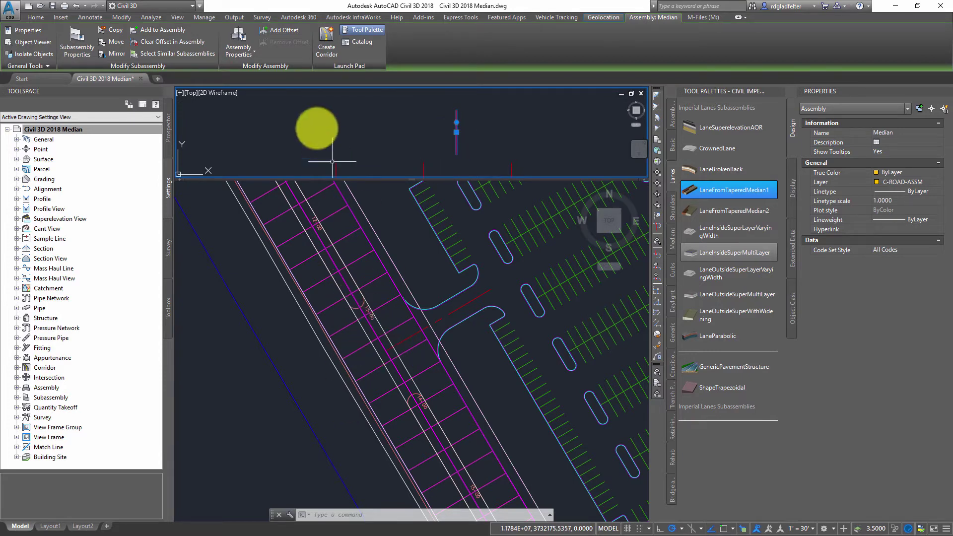
{"action": "left_click", "coordinate": [279, 28]}
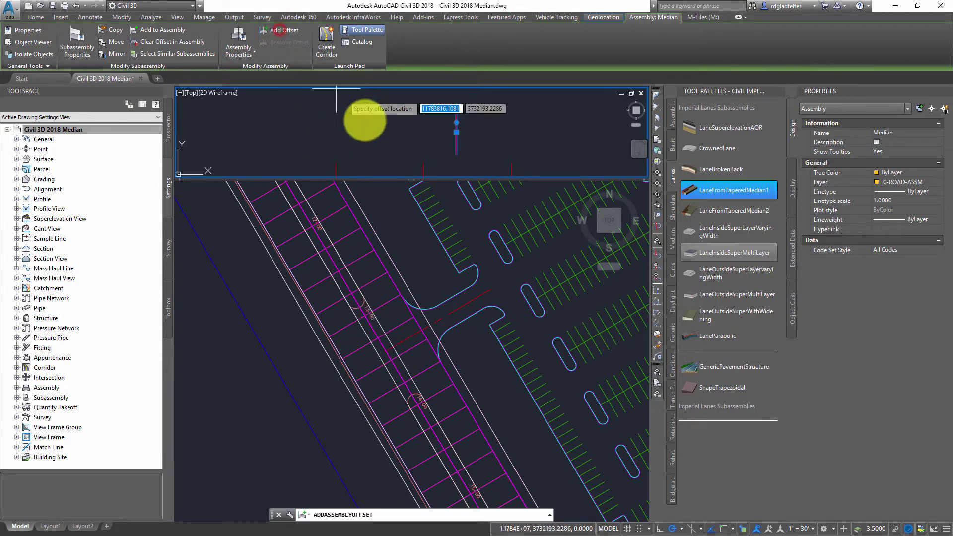
{"action": "left_click", "coordinate": [384, 130]}
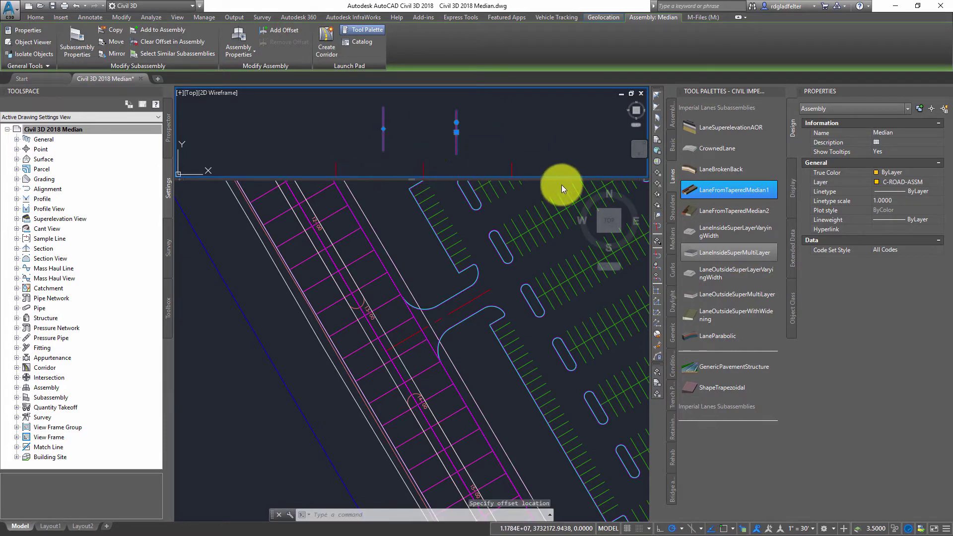
{"action": "key", "text": "Escape"}
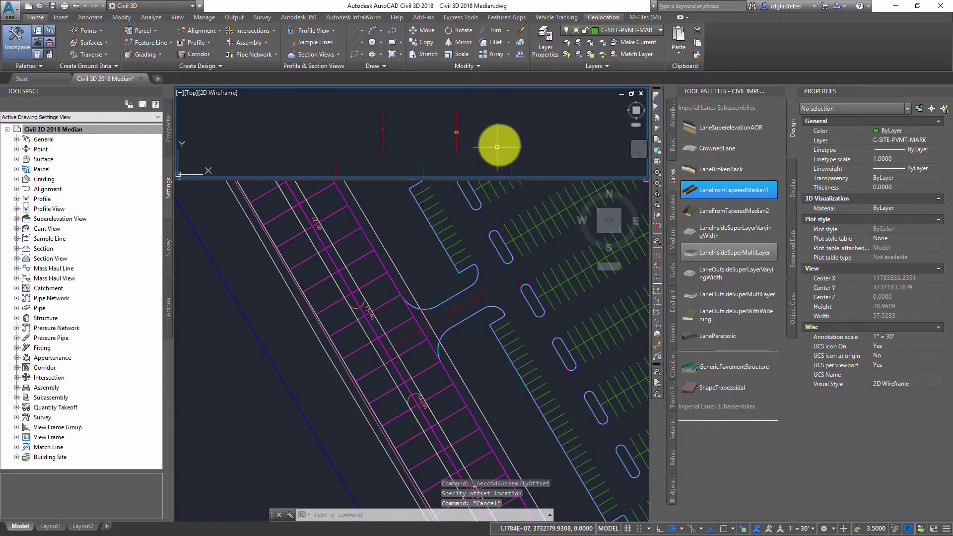
Step: Attach a left-facing UrbanCurbGutterGeneral subassembly at the Median baseline marker
{"action": "left_click", "coordinate": [672, 266]}
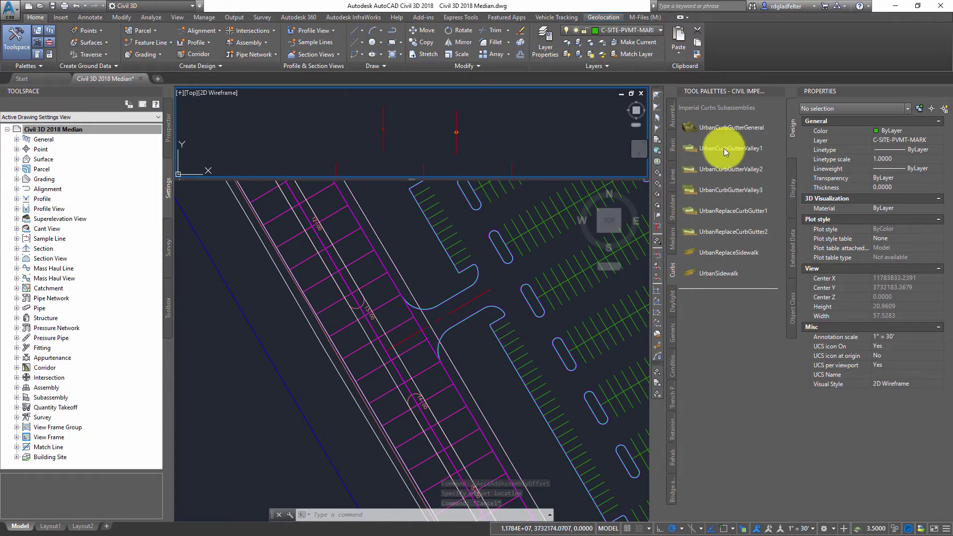
{"action": "left_click", "coordinate": [723, 128]}
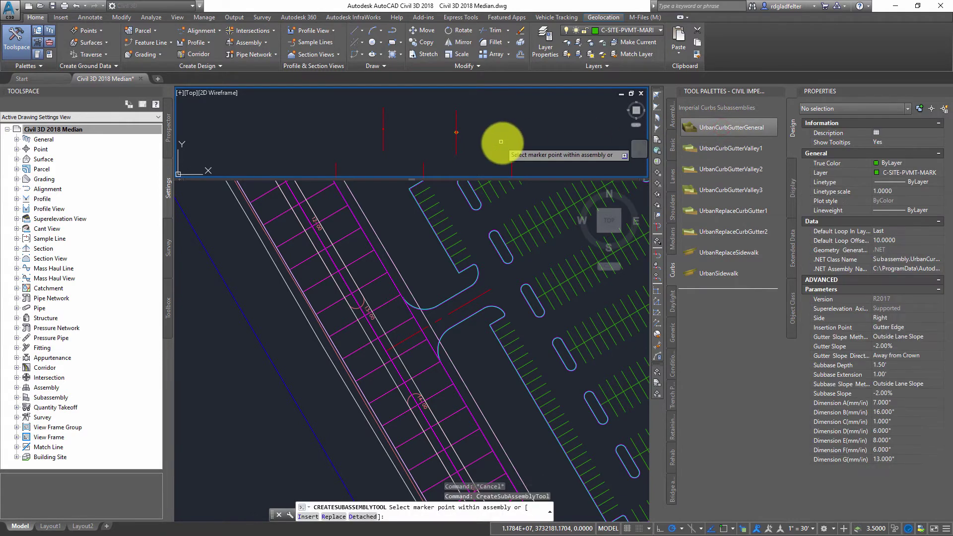
{"action": "left_click", "coordinate": [899, 319]}
{"action": "left_click", "coordinate": [894, 336]}
{"action": "right_click", "coordinate": [455, 134]}
{"action": "left_click", "coordinate": [493, 167]}
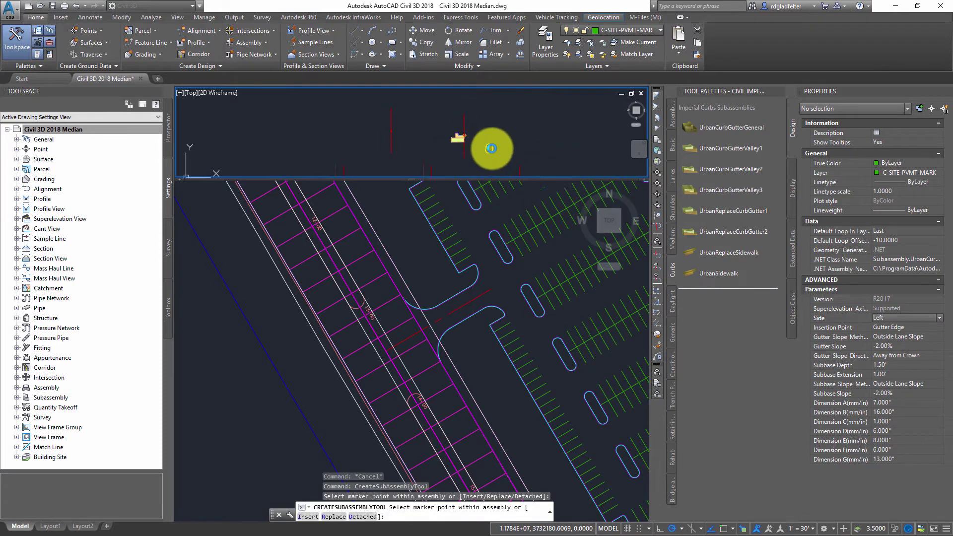
Step: Attach a right-facing UrbanCurbGutterGeneral subassembly at the offset marker
{"action": "left_click", "coordinate": [887, 323]}
{"action": "left_click", "coordinate": [888, 332]}
{"action": "right_click", "coordinate": [395, 133]}
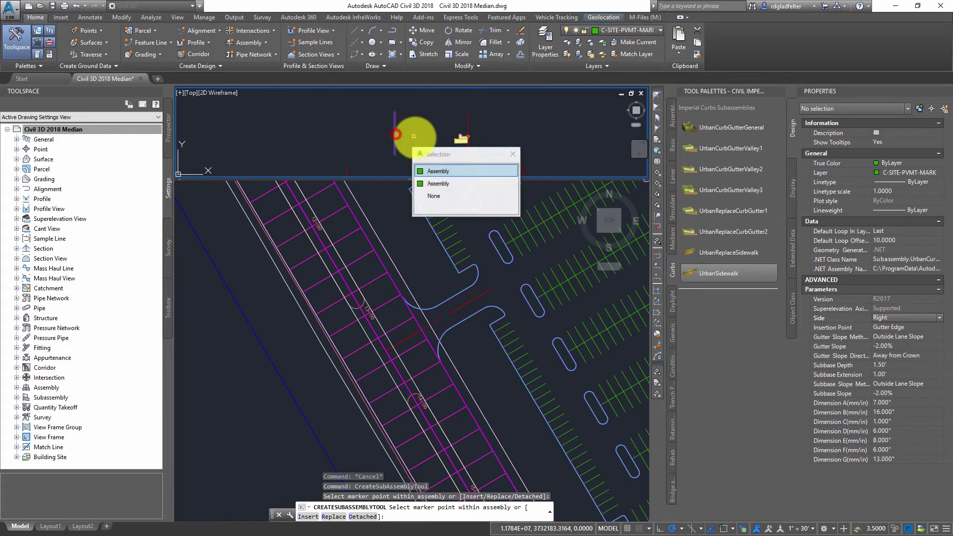
{"action": "left_click", "coordinate": [440, 167]}
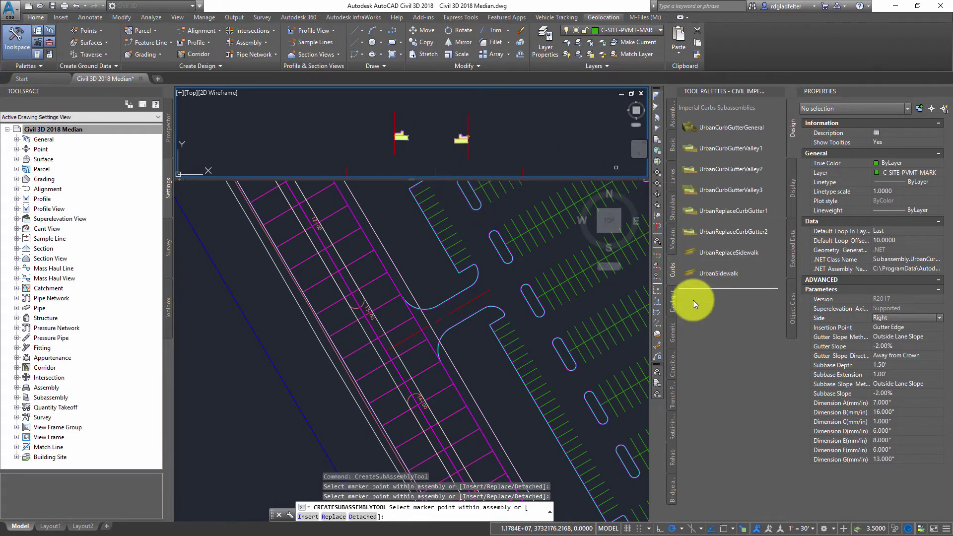
{"action": "key", "text": "Escape"}
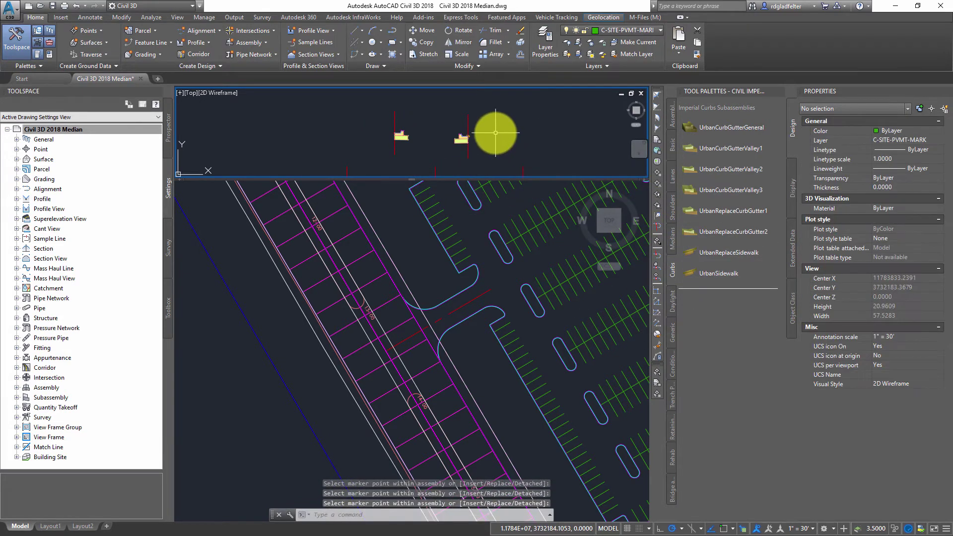
Step: Switch to the Medians tab and bring up MedianRaisedWithCrown's help page
{"action": "scroll", "coordinate": [439, 135], "scroll_direction": "up", "scroll_amount": 4}
{"action": "scroll", "coordinate": [438, 135], "scroll_direction": "down", "scroll_amount": 2}
{"action": "left_click", "coordinate": [674, 236]}
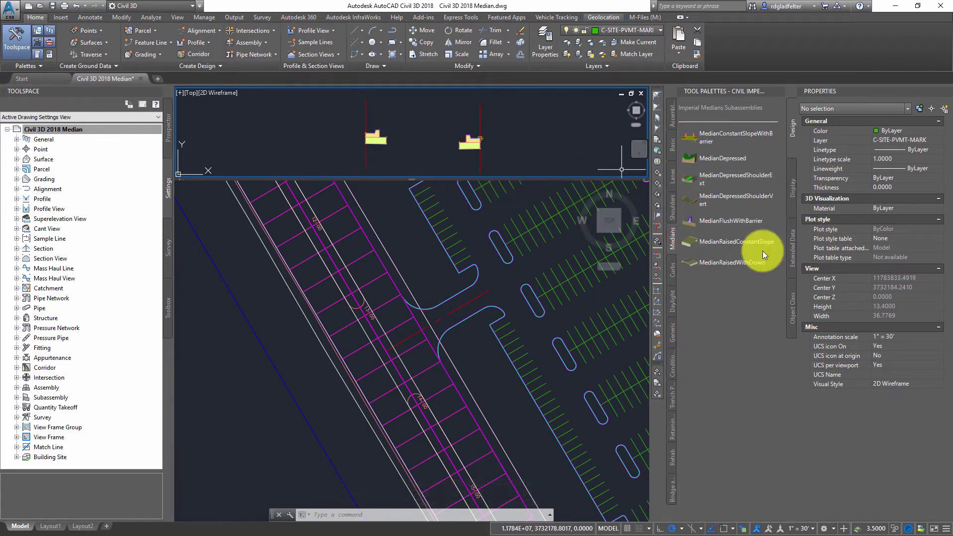
{"action": "right_click", "coordinate": [720, 262]}
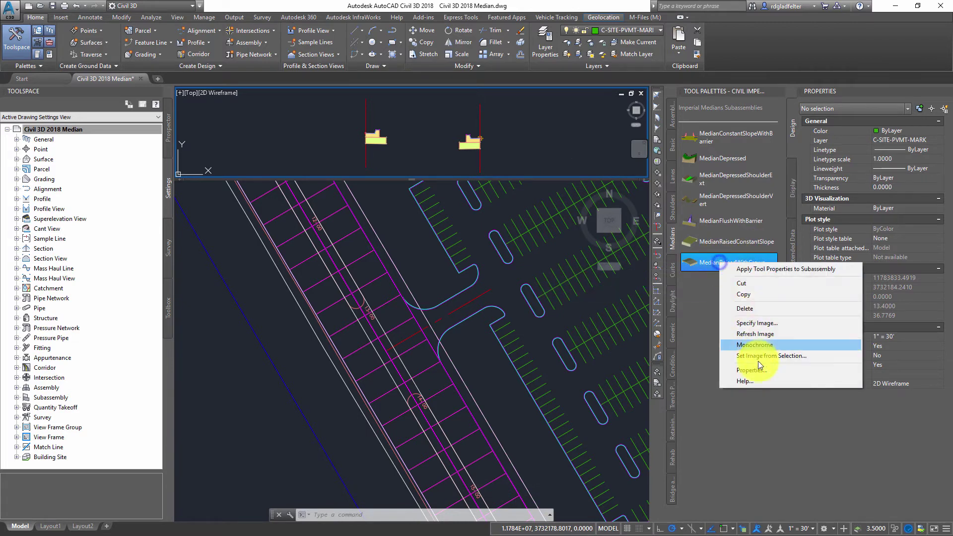
{"action": "left_click", "coordinate": [755, 375]}
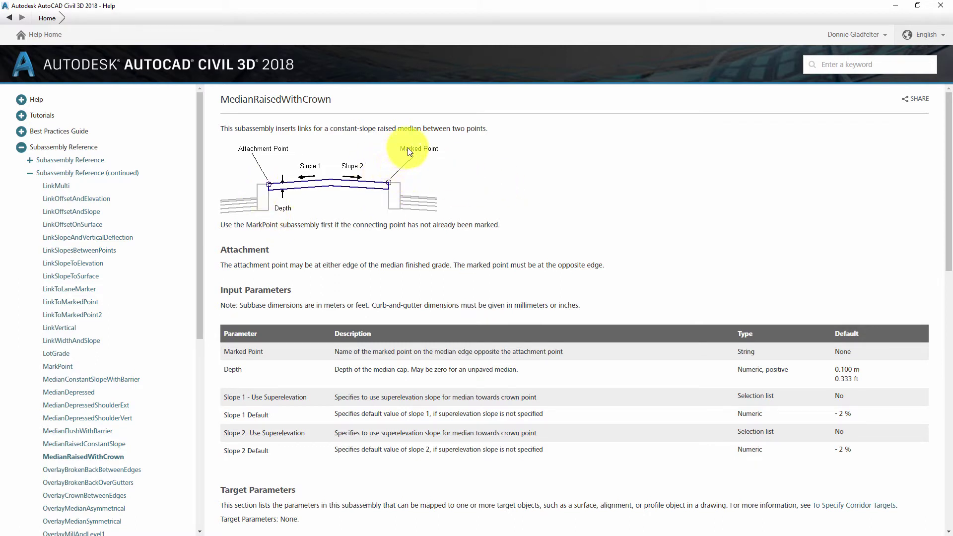
{"action": "left_click", "coordinate": [941, 5]}
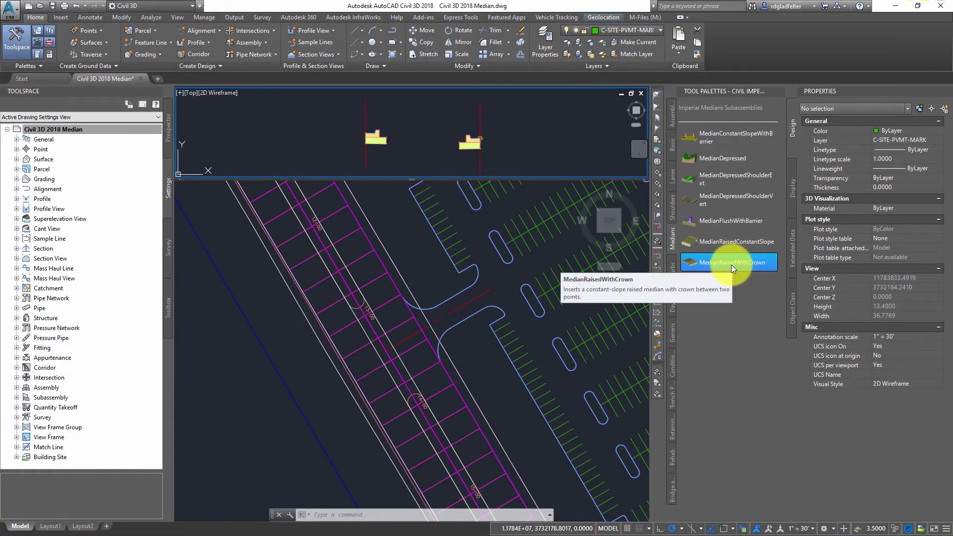
Step: Attach a MedianRaisedWithCrown subassembly at the left curb's marker point
{"action": "left_click", "coordinate": [732, 264]}
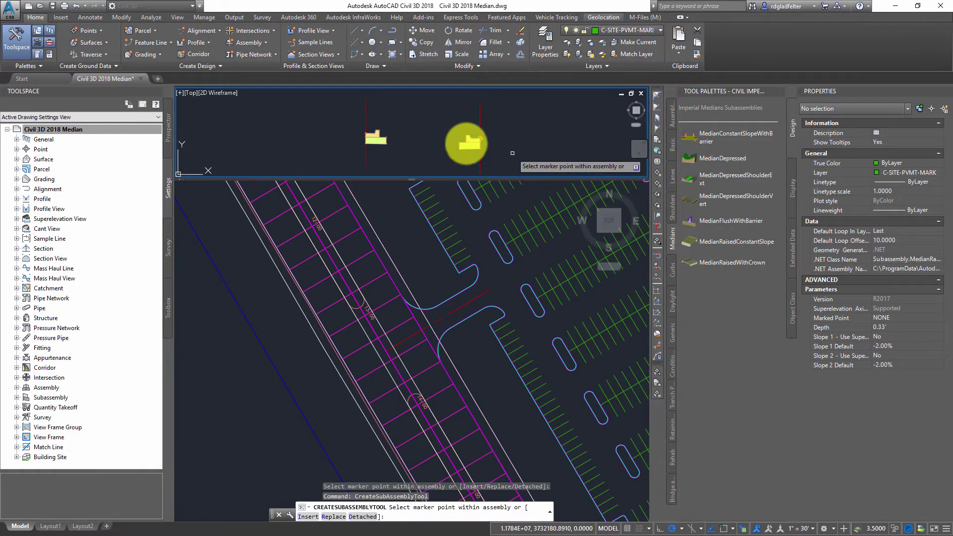
{"action": "scroll", "coordinate": [384, 125], "scroll_direction": "up", "scroll_amount": 4}
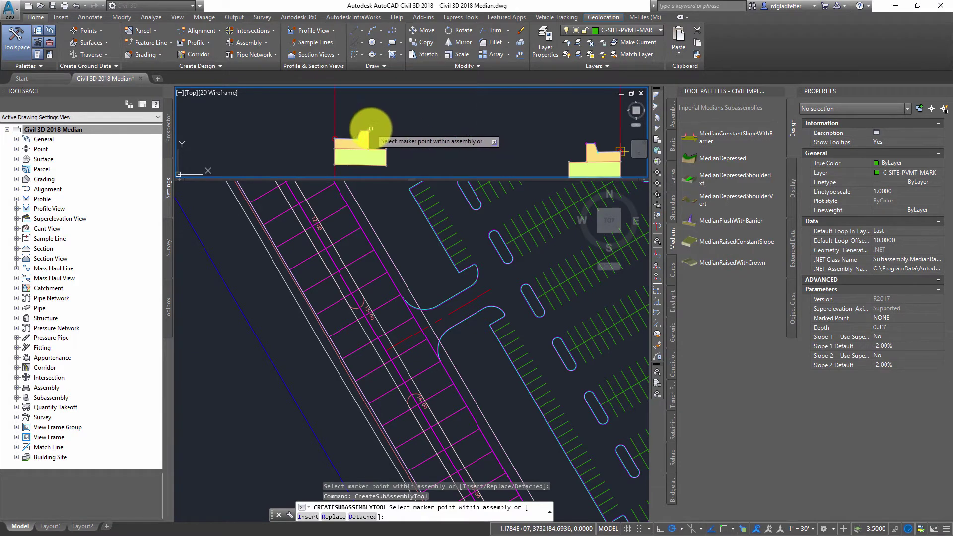
{"action": "left_click", "coordinate": [371, 129]}
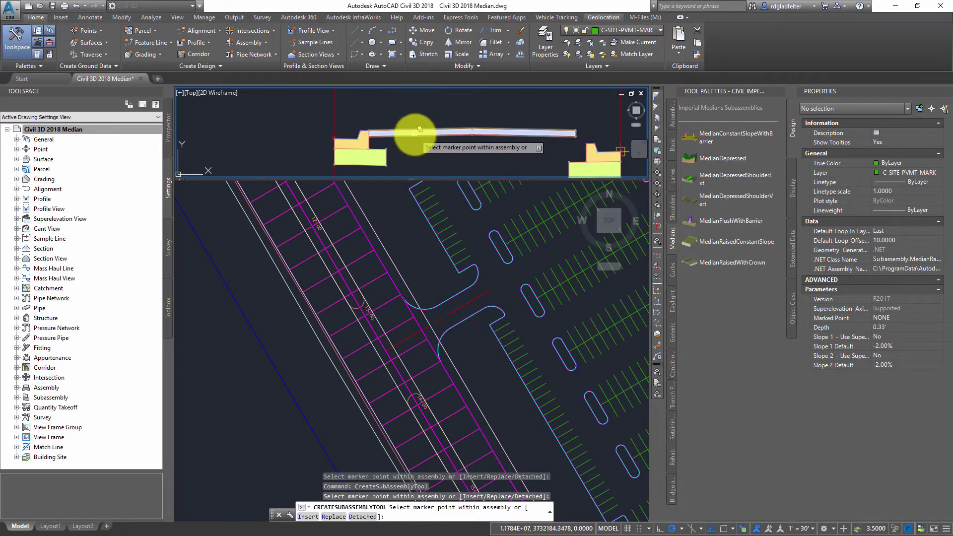
{"action": "key", "text": "Return"}
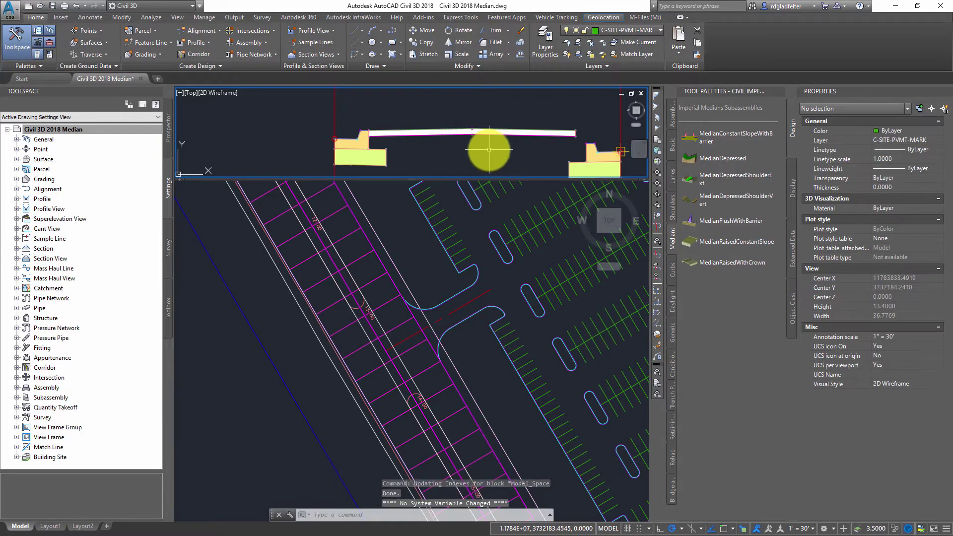
{"action": "scroll", "coordinate": [490, 149], "scroll_direction": "down", "scroll_amount": 2}
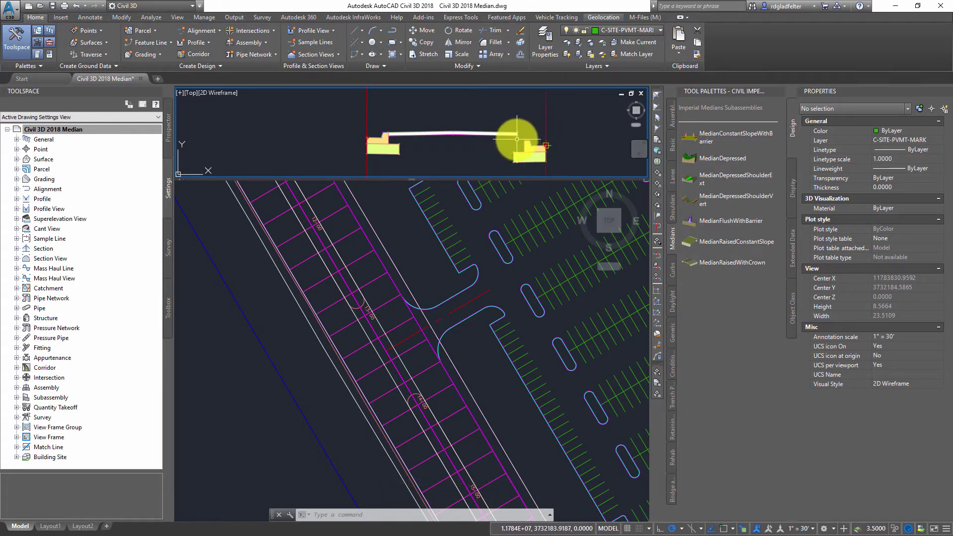
Step: Attach a MarkPoint generic subassembly at the right curb's marker point and select it
{"action": "left_click", "coordinate": [672, 332]}
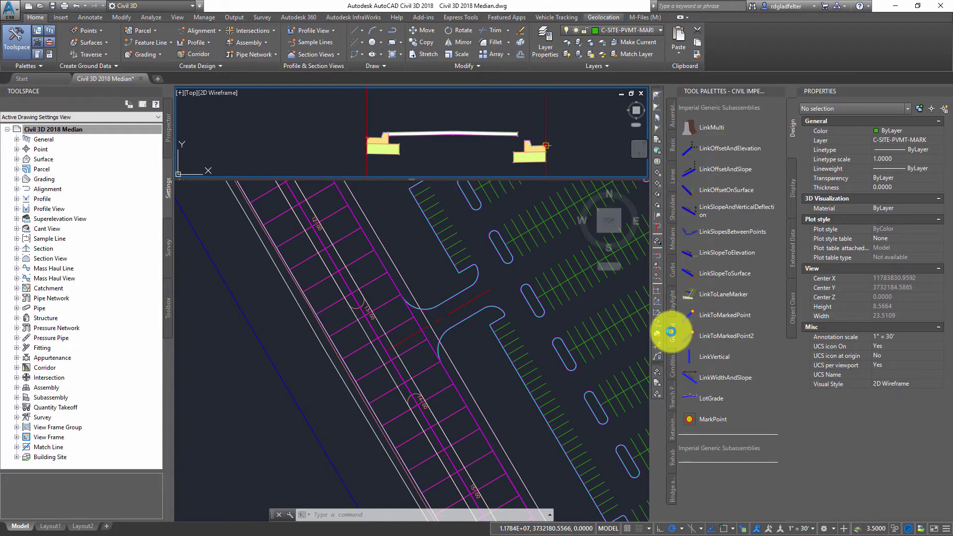
{"action": "left_click", "coordinate": [717, 419]}
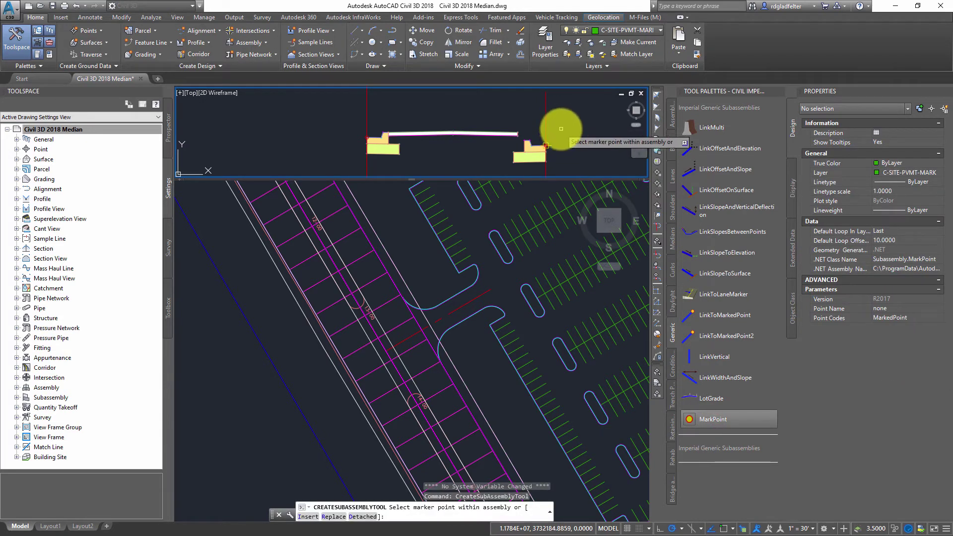
{"action": "middle_click_drag", "start_coordinate": [573, 144], "coordinate": [572, 149]}
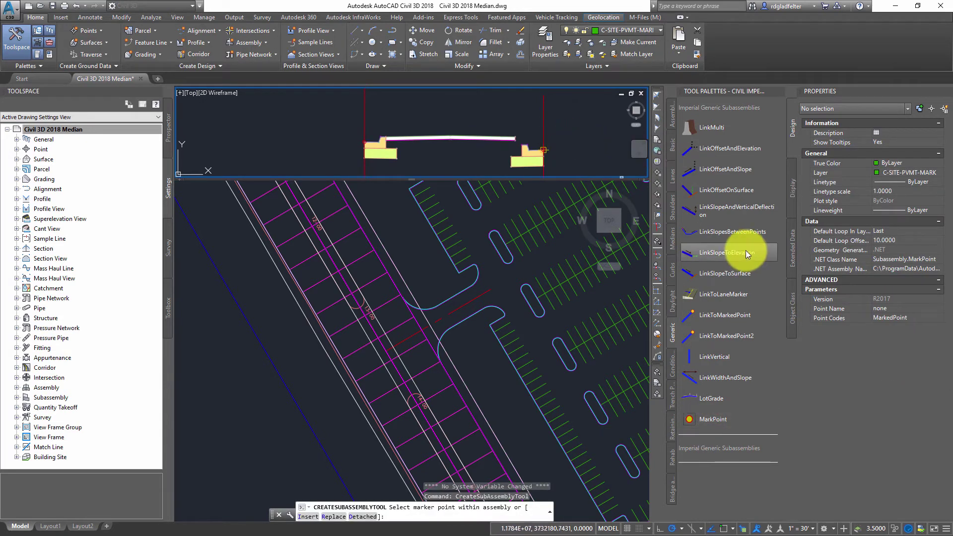
{"action": "scroll", "coordinate": [516, 148], "scroll_direction": "up", "scroll_amount": 5}
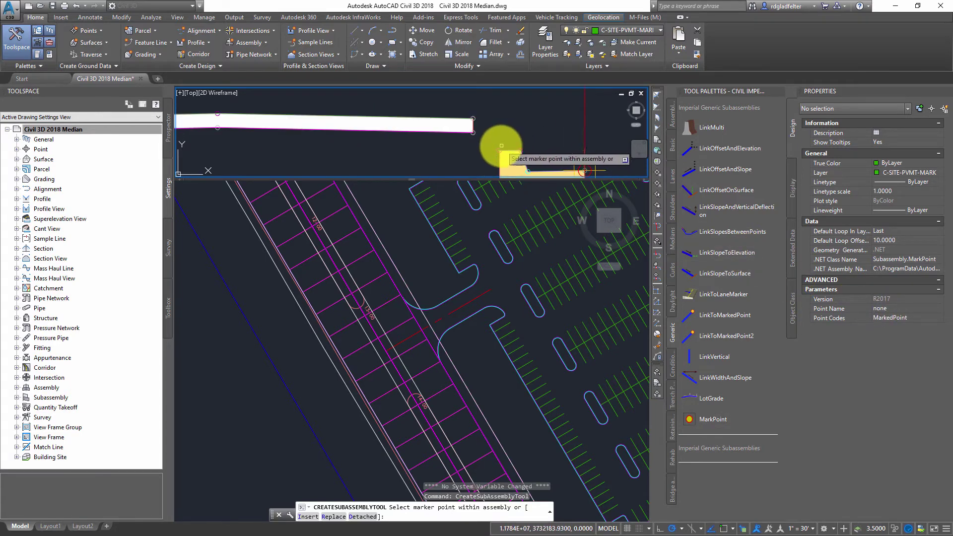
{"action": "left_click", "coordinate": [502, 146]}
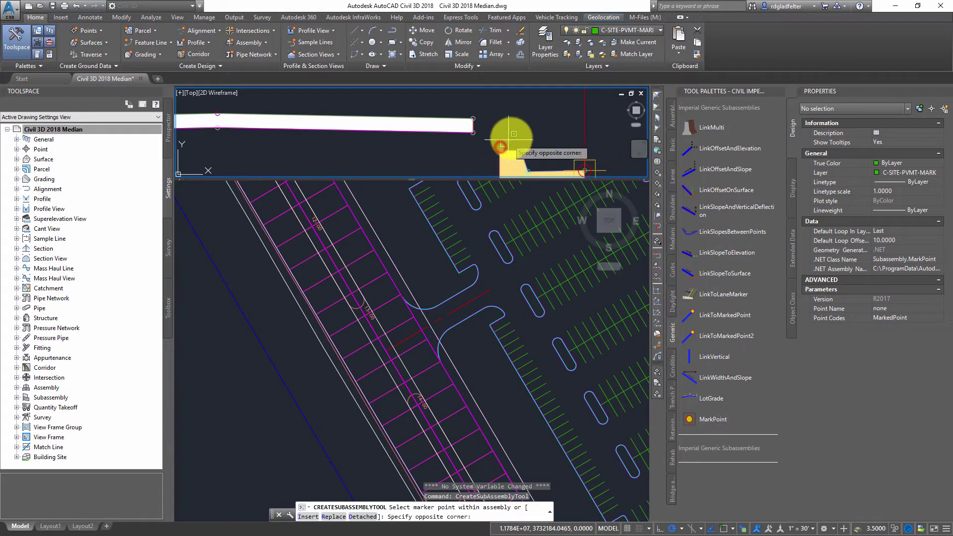
{"action": "left_click", "coordinate": [516, 133]}
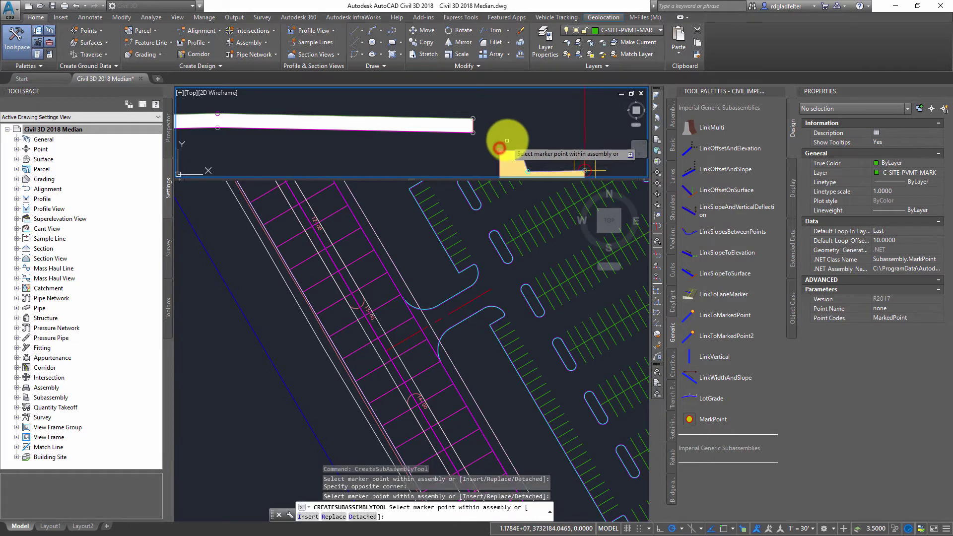
{"action": "key", "text": "Escape"}
Step: Set the MarkPoint's Point Name and Point Codes to R-TBC
{"action": "left_click", "coordinate": [489, 145]}
{"action": "left_click", "coordinate": [594, 175]}
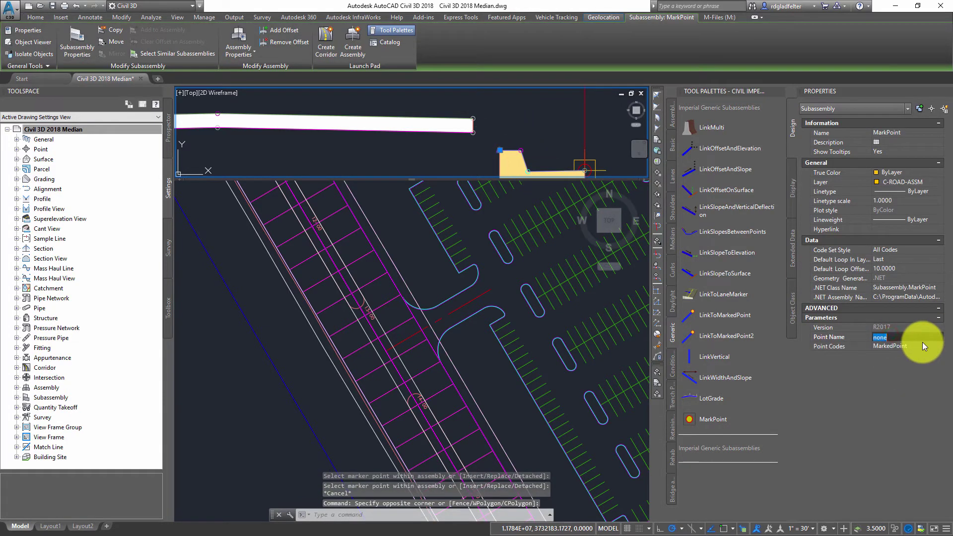
{"action": "type", "text": "R-TBC"}
{"action": "key", "text": "Tab"}
{"action": "type", "text": "R-TBC"}
{"action": "key", "text": "Return"}
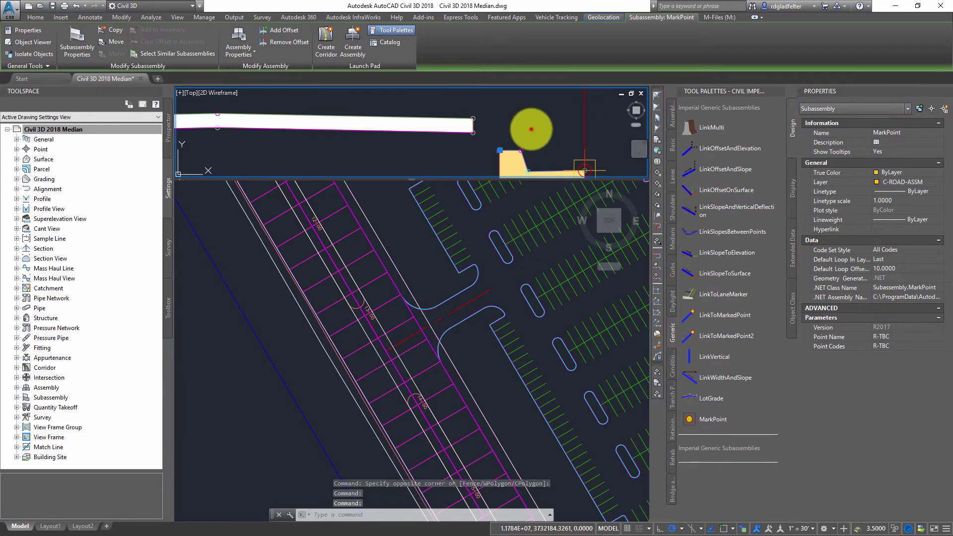
Step: Select the MedianRaisedWithCrown subassembly and set its Marked Point parameter to R-TBC
{"action": "left_click", "coordinate": [528, 125]}
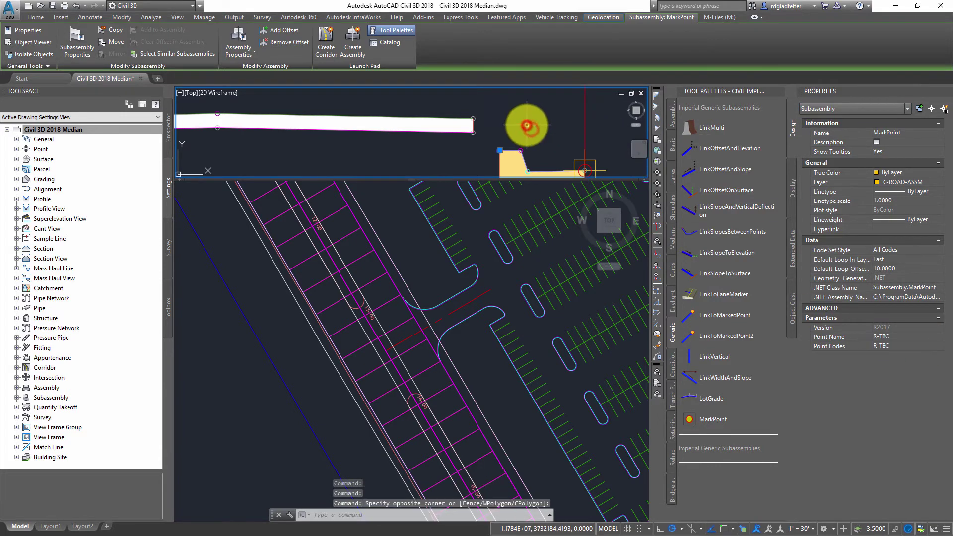
{"action": "left_click", "coordinate": [498, 141]}
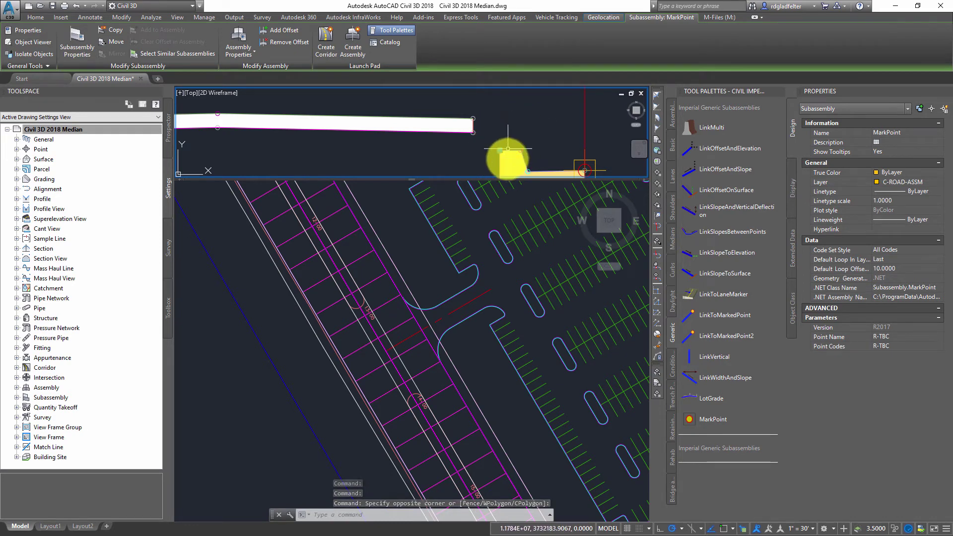
{"action": "left_click", "coordinate": [467, 156]}
{"action": "key", "text": "Escape"}
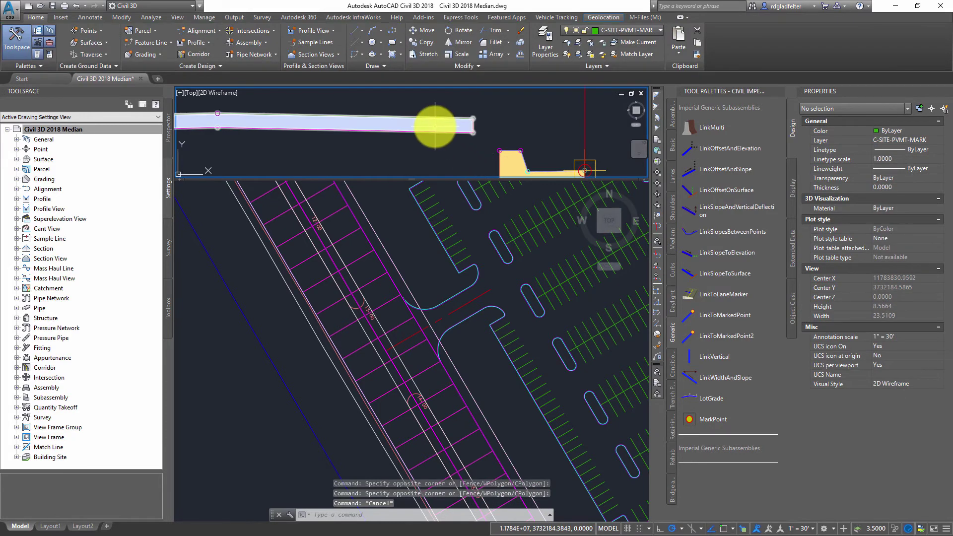
{"action": "left_click", "coordinate": [435, 126]}
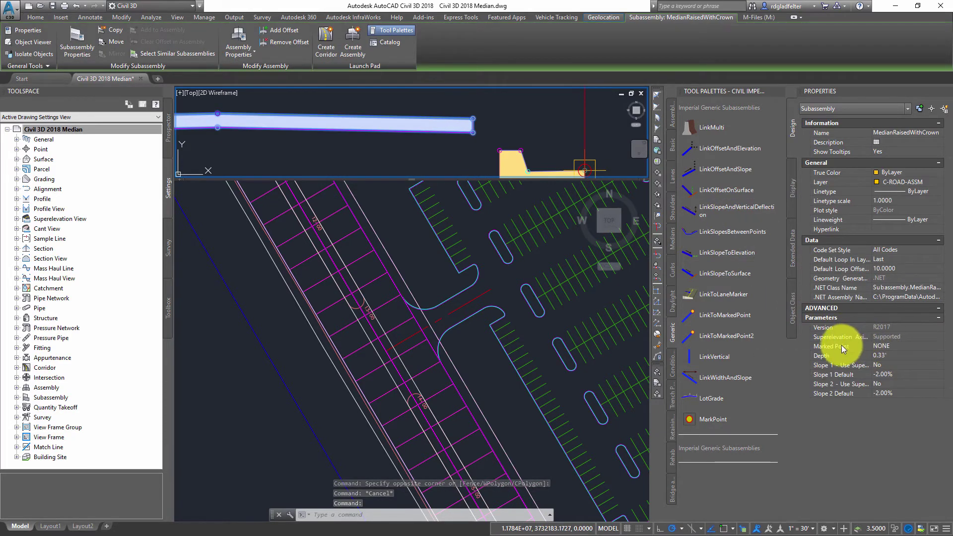
{"action": "left_click", "coordinate": [892, 347]}
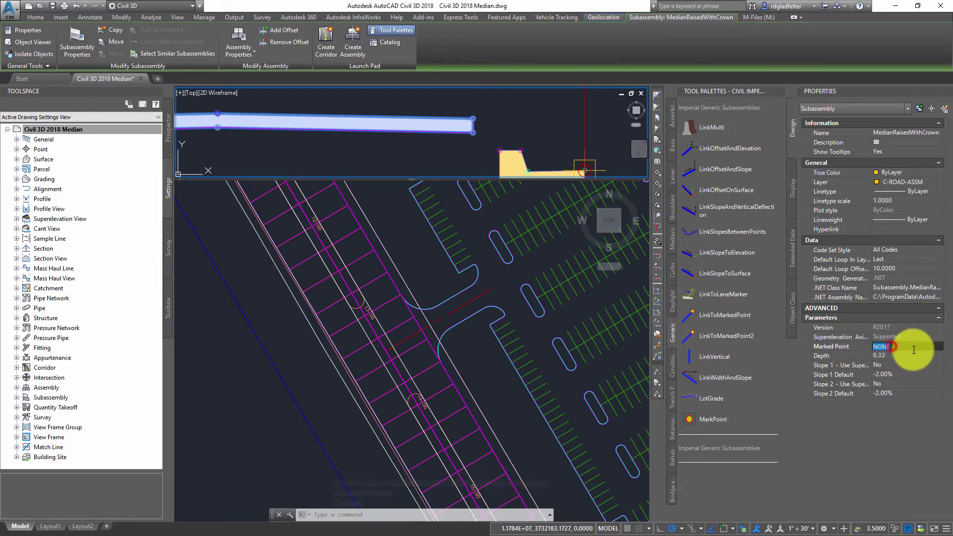
{"action": "left_click", "coordinate": [946, 356]}
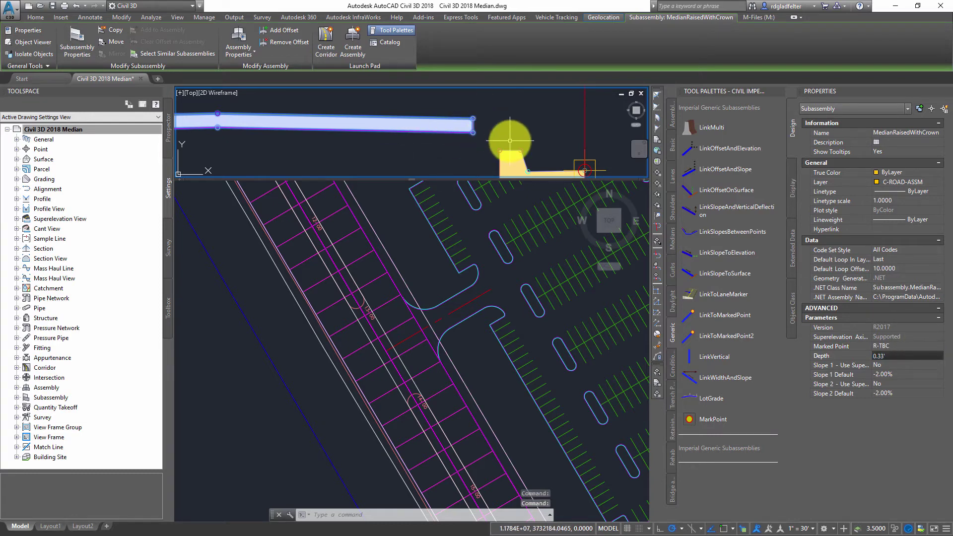
{"action": "scroll", "coordinate": [510, 141], "scroll_direction": "down", "scroll_amount": 5}
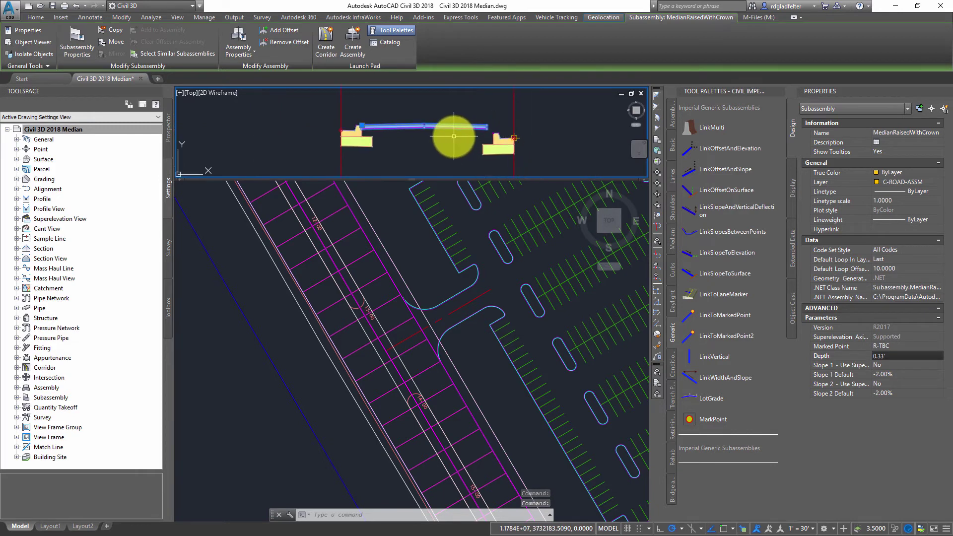
{"action": "scroll", "coordinate": [454, 135], "scroll_direction": "down", "scroll_amount": 3}
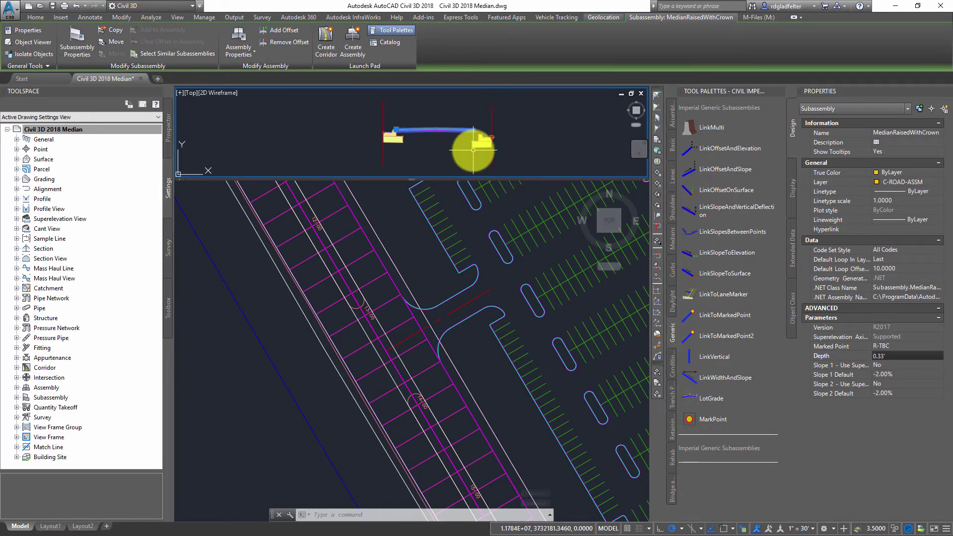
{"action": "left_click", "coordinate": [484, 356]}
{"action": "key", "text": "Escape"}
{"action": "key", "text": "Escape"}
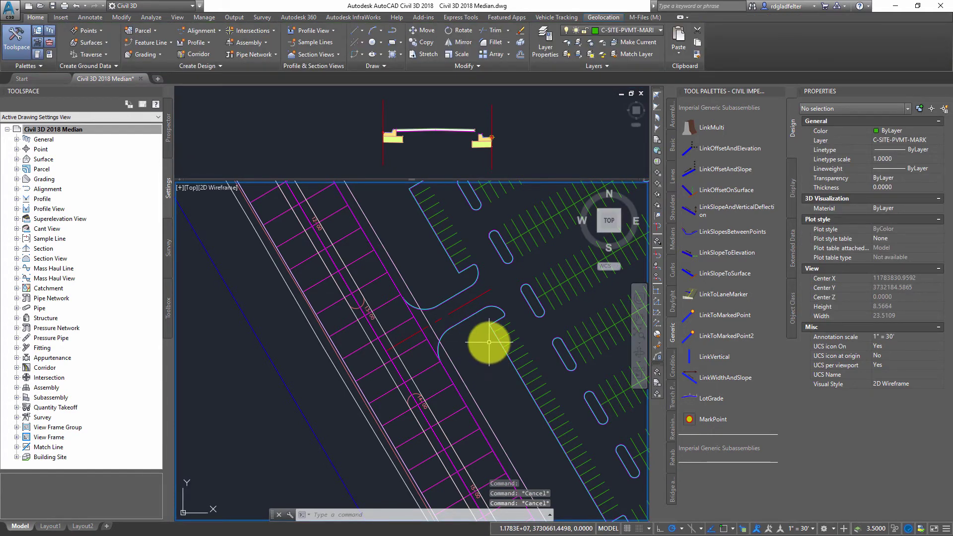
Step: Target the corridor region's right median edge to the Leigh St-Right-8.00 alignment
{"action": "left_click", "coordinate": [417, 345]}
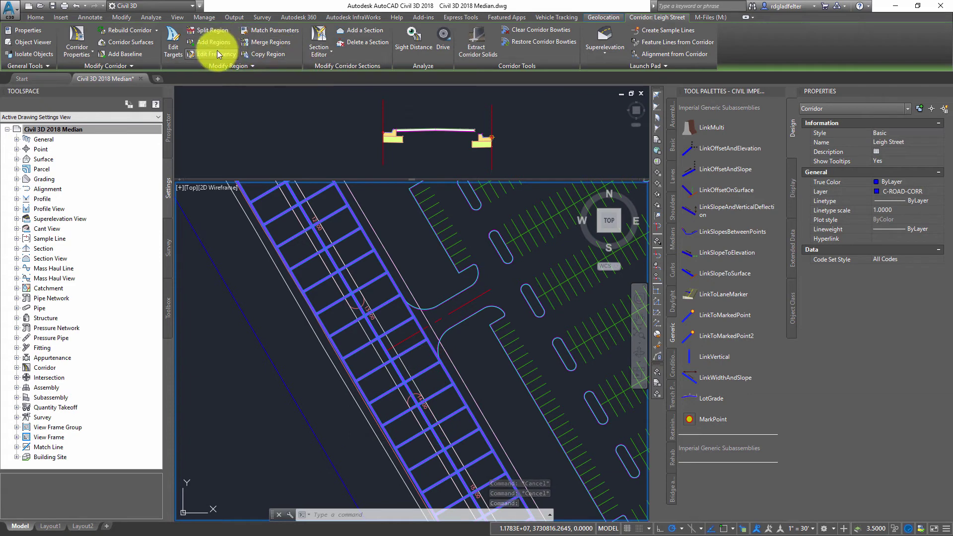
{"action": "left_click", "coordinate": [174, 44]}
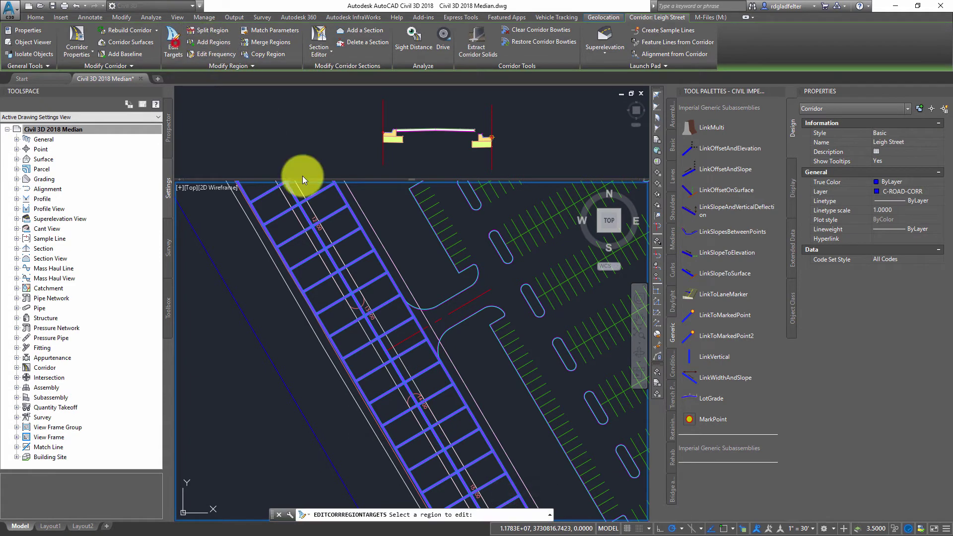
{"action": "left_click", "coordinate": [352, 254]}
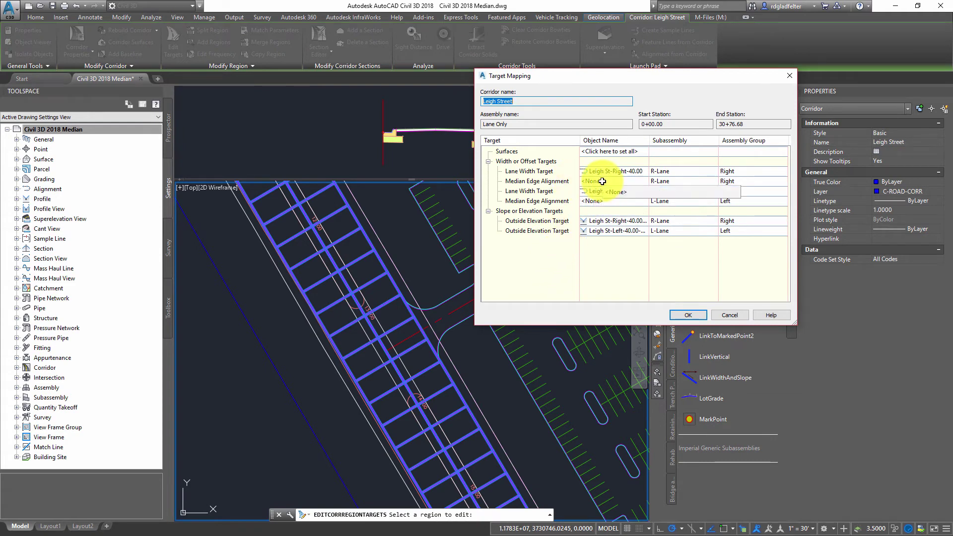
{"action": "left_click", "coordinate": [602, 182]}
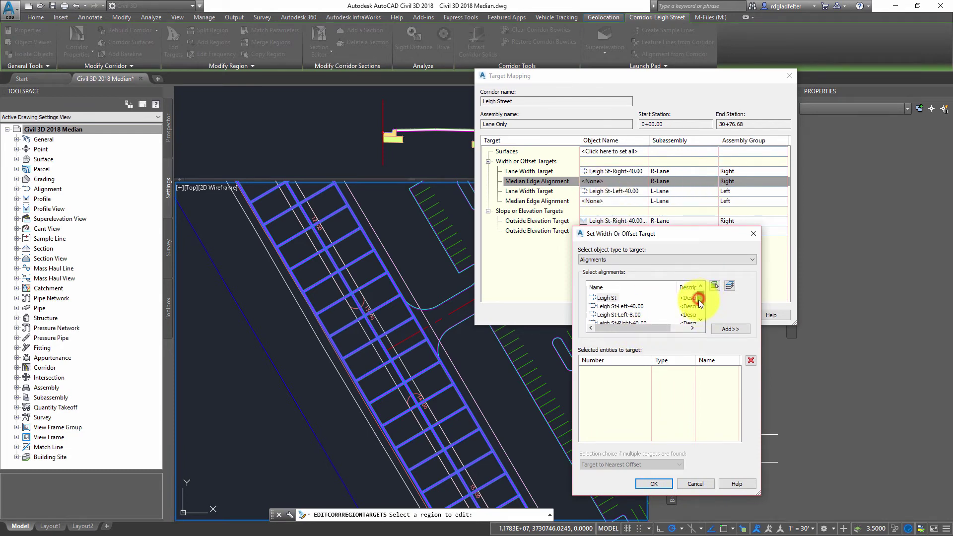
{"action": "left_click_drag", "start_coordinate": [699, 300], "coordinate": [698, 303]}
{"action": "left_click", "coordinate": [624, 307]}
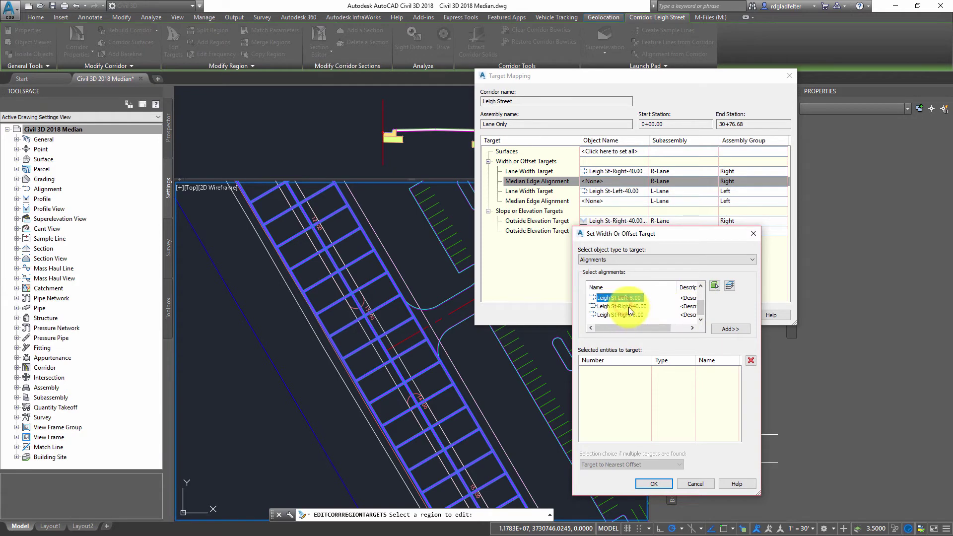
{"action": "left_click", "coordinate": [631, 323]}
{"action": "left_click", "coordinate": [721, 329]}
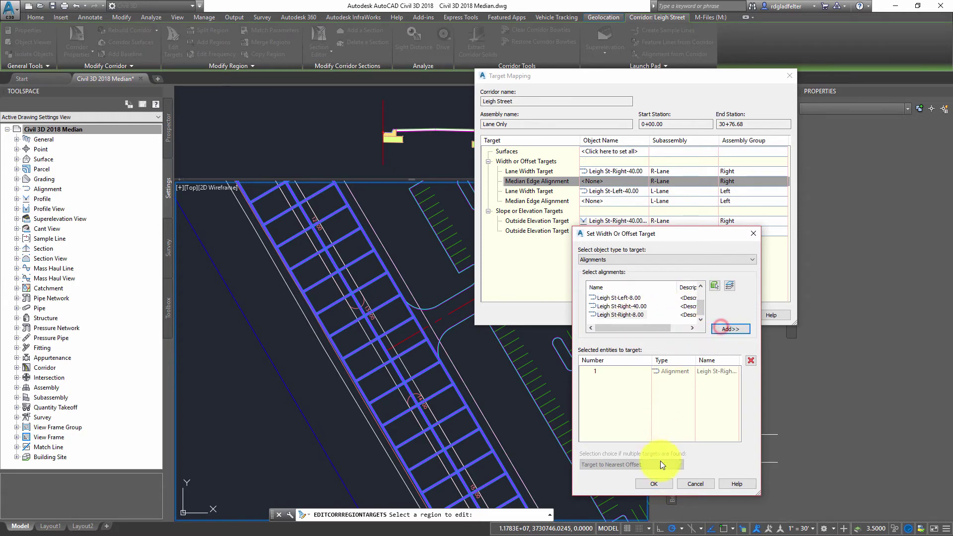
{"action": "left_click", "coordinate": [654, 483]}
Step: Target the left median edge to Leigh St-Left-8.00 and apply the mapping to rebuild the corridor
{"action": "left_click", "coordinate": [599, 202]}
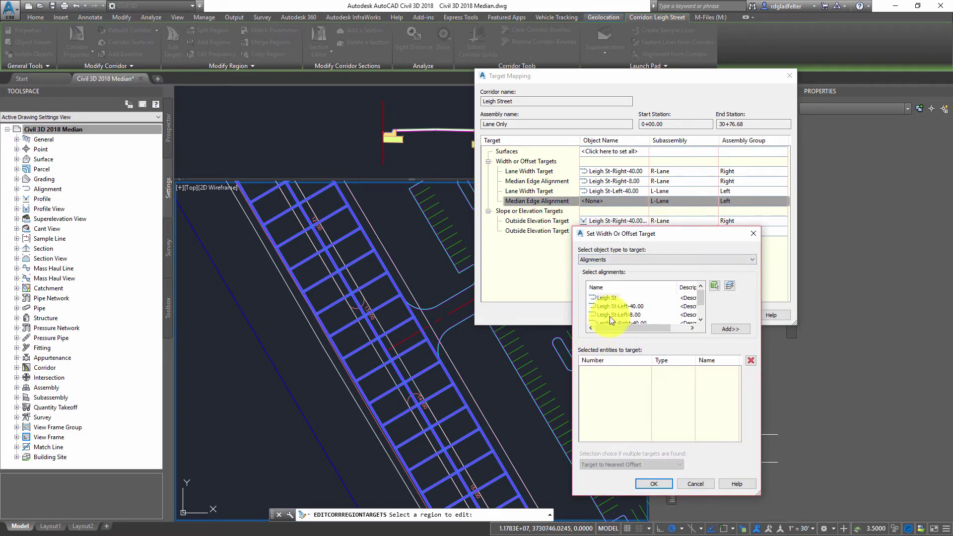
{"action": "left_click", "coordinate": [731, 329]}
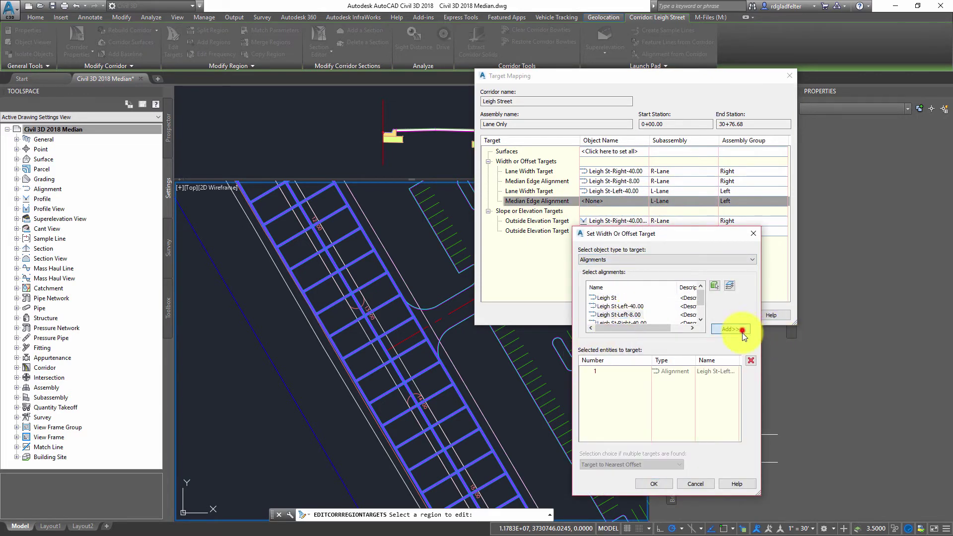
{"action": "left_click", "coordinate": [655, 483]}
{"action": "left_click", "coordinate": [688, 315]}
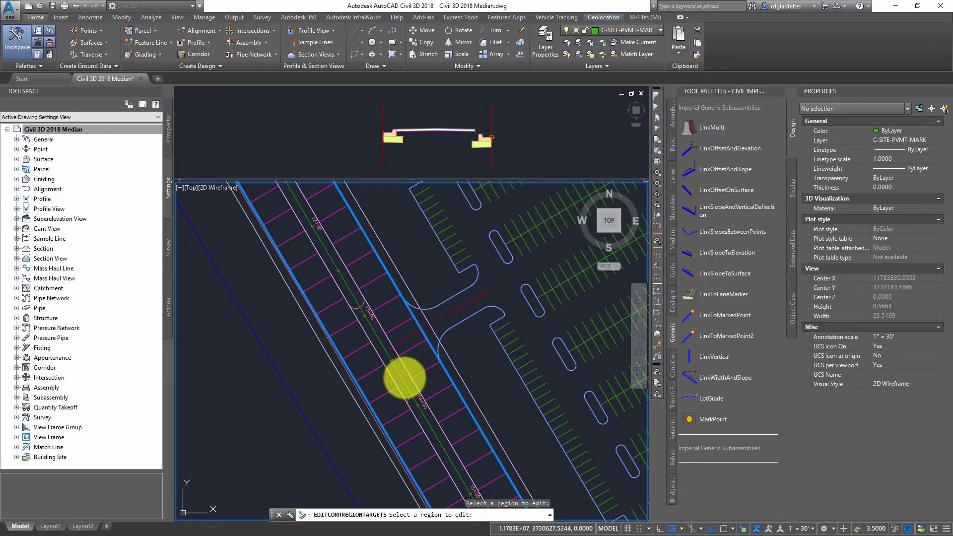
{"action": "key", "text": "Escape"}
{"action": "left_click", "coordinate": [383, 353]}
{"action": "scroll", "coordinate": [404, 373], "scroll_direction": "down", "scroll_amount": 2}
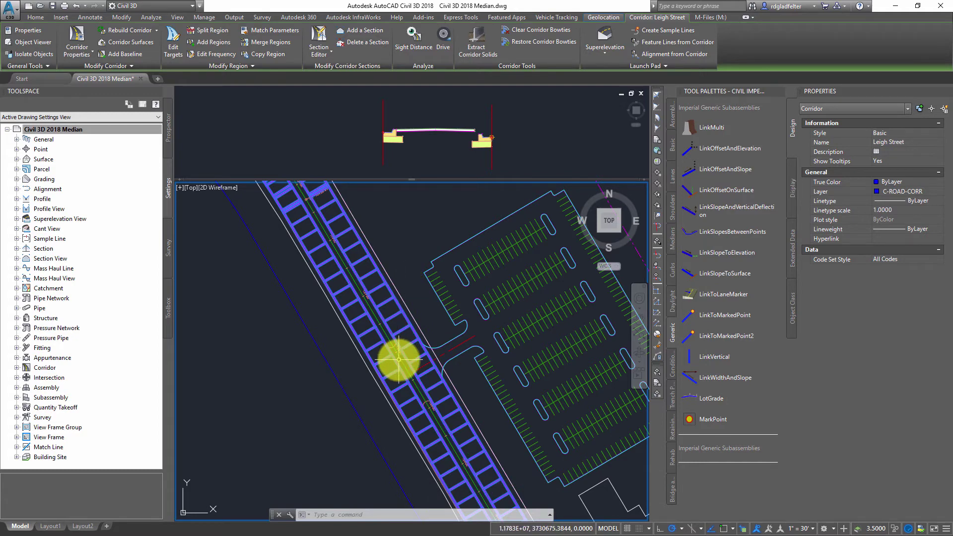
{"action": "scroll", "coordinate": [399, 359], "scroll_direction": "up", "scroll_amount": 2}
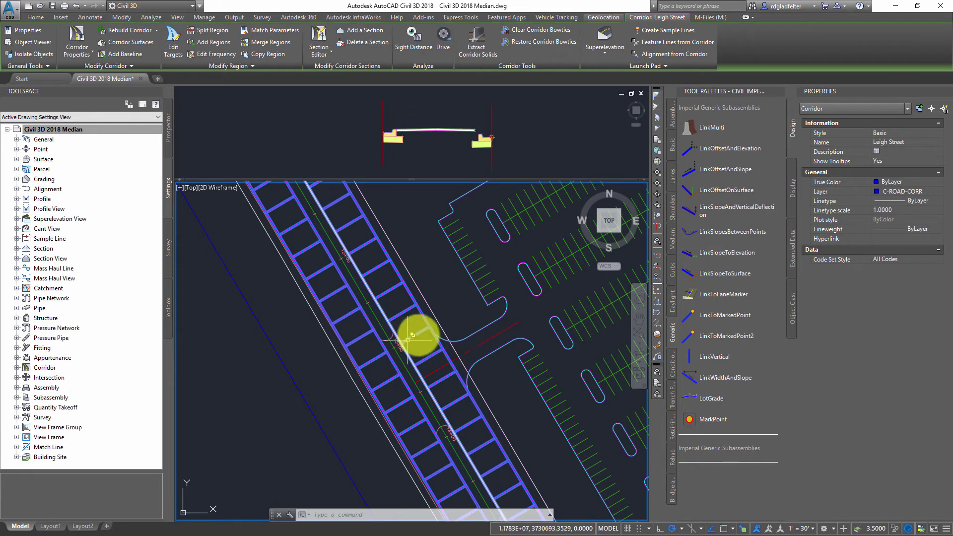
{"action": "middle_click_drag", "start_coordinate": [428, 301], "coordinate": [431, 310]}
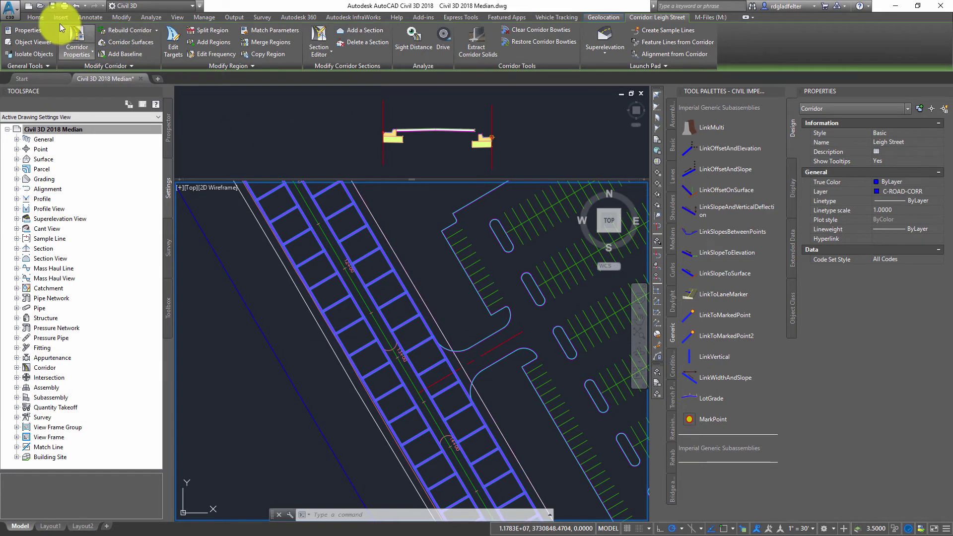
Step: Add a new baseline named BL-Median in the Leigh Street corridor's properties
{"action": "left_click", "coordinate": [77, 42]}
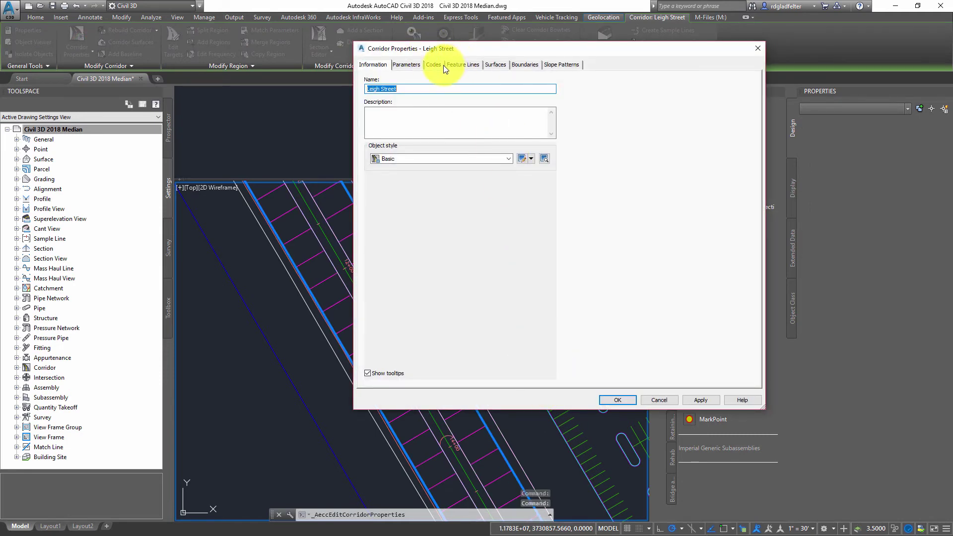
{"action": "left_click", "coordinate": [412, 65]}
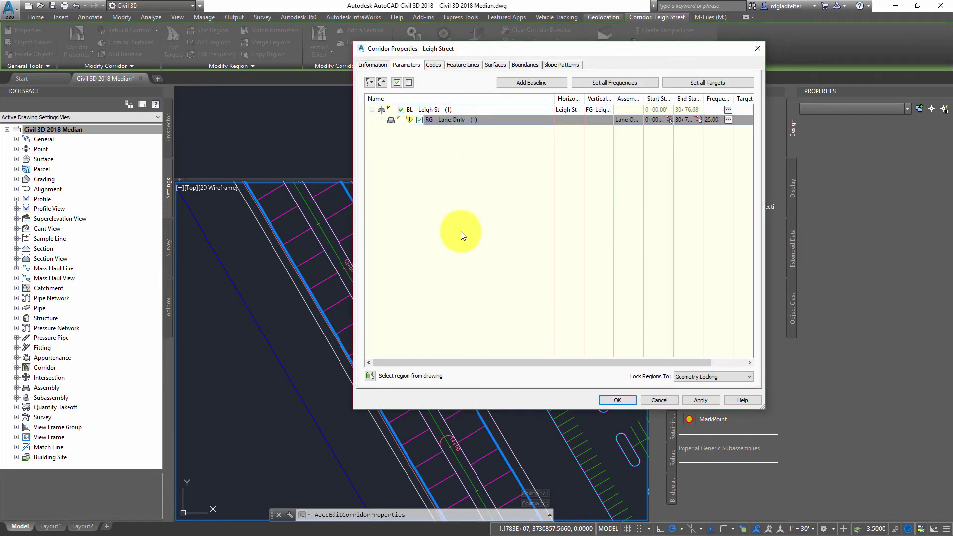
{"action": "left_click", "coordinate": [524, 82]}
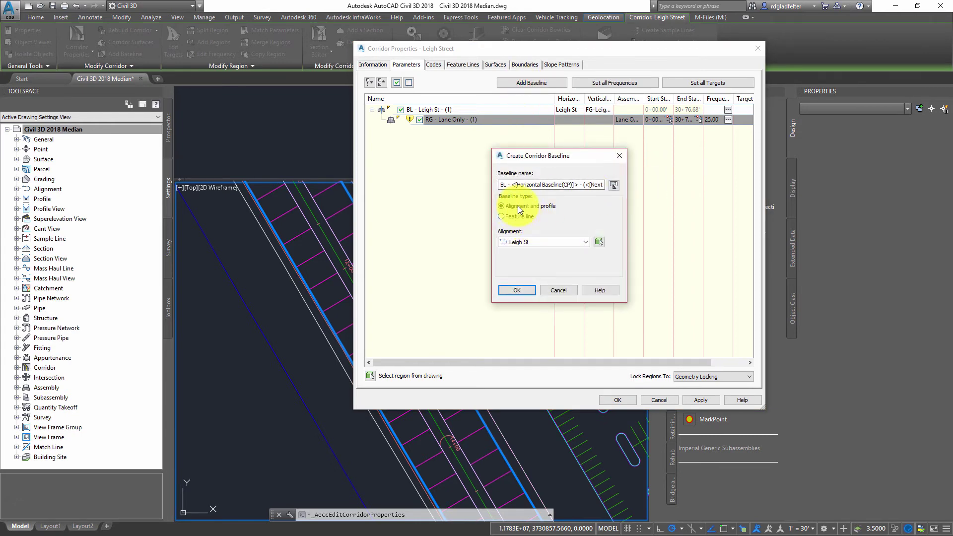
{"action": "triple_click", "coordinate": [542, 186]}
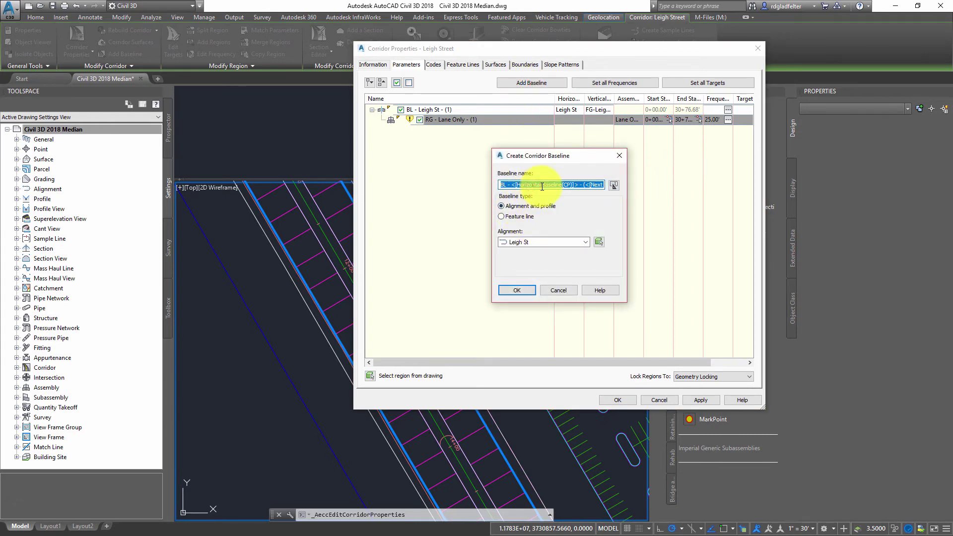
{"action": "type", "text": "Bl-"}
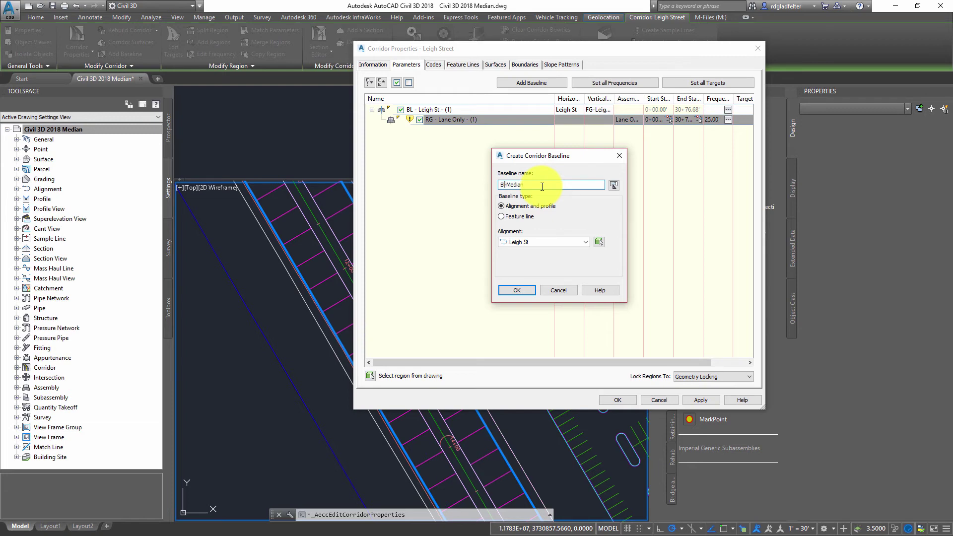
{"action": "key", "text": "BackSpace"}
{"action": "type", "text": "L"}
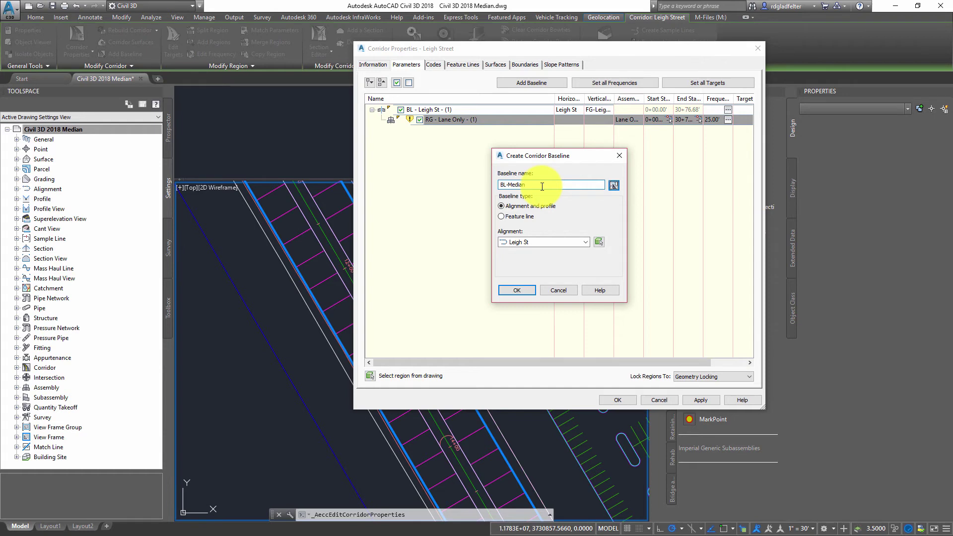
Step: Base BL-Median on the Leigh St-Right-8.00 alignment and assign its offered profile
{"action": "left_click", "coordinate": [537, 242]}
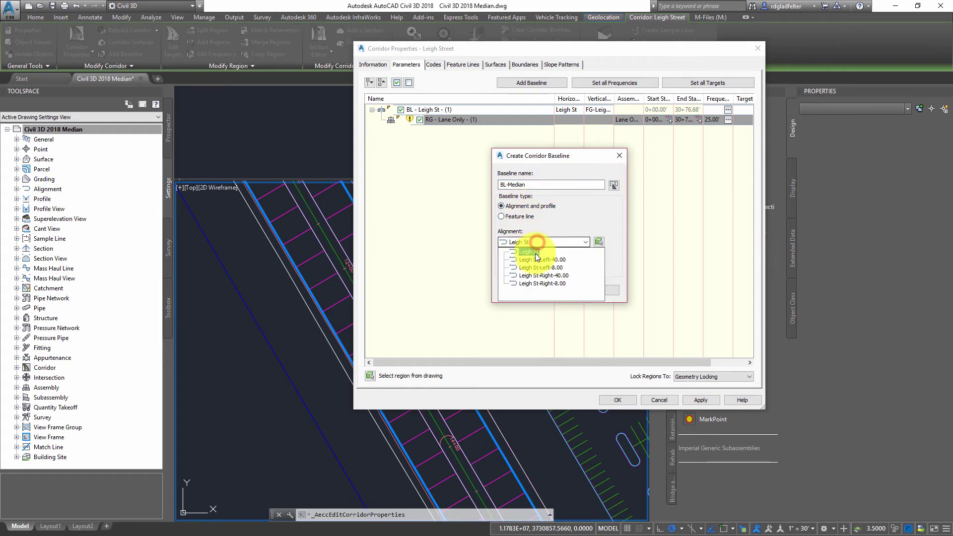
{"action": "left_click", "coordinate": [540, 284]}
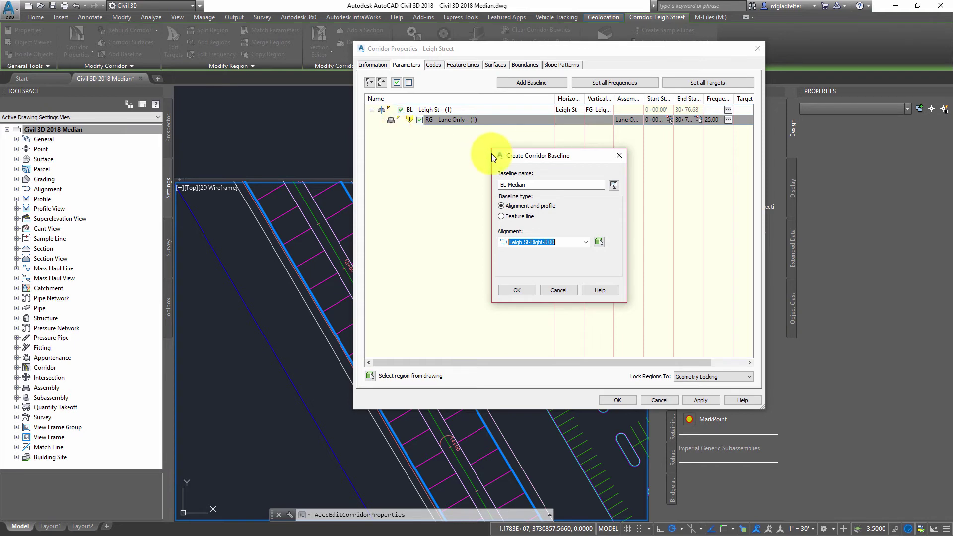
{"action": "left_click", "coordinate": [526, 289]}
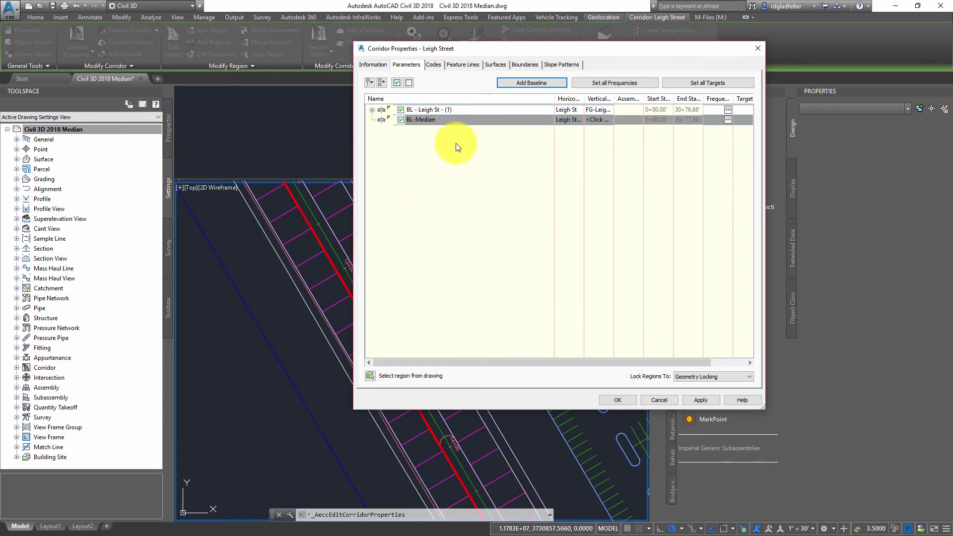
{"action": "left_click", "coordinate": [601, 120]}
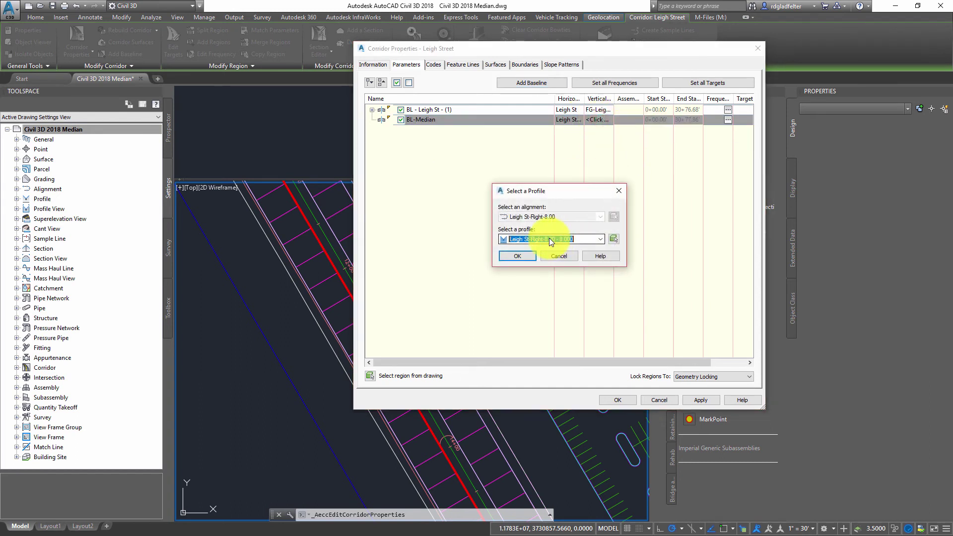
{"action": "left_click", "coordinate": [519, 260]}
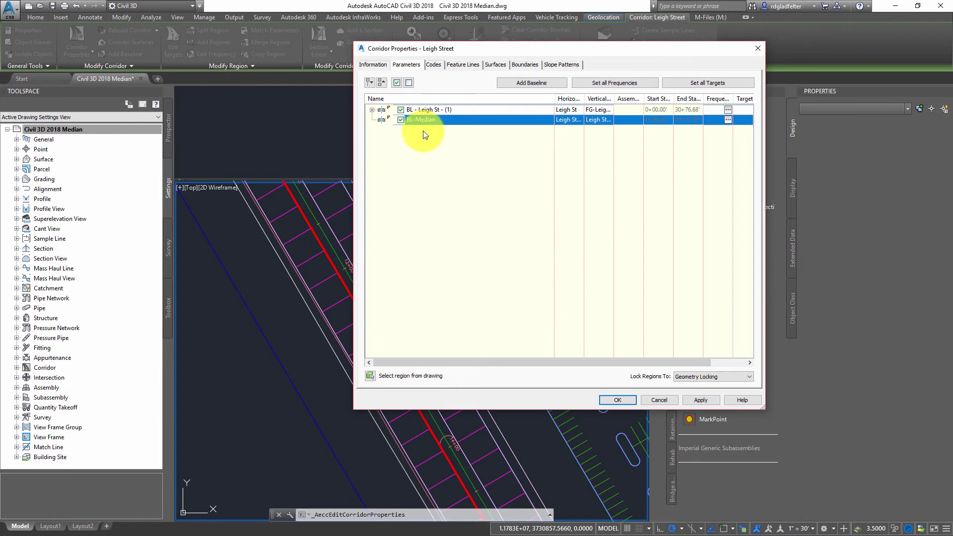
Step: Add a region using the Median assembly to BL-Median and expand it to show its offset
{"action": "right_click", "coordinate": [457, 121]}
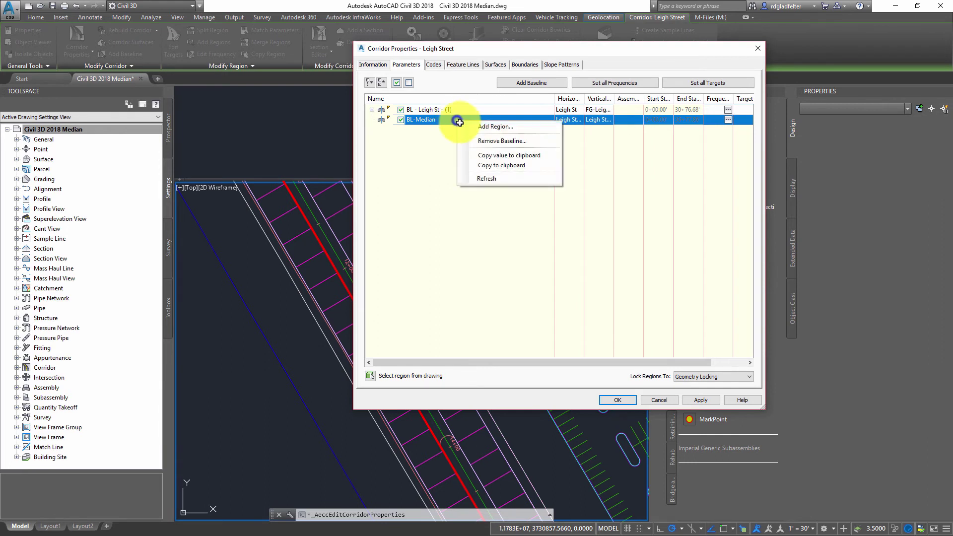
{"action": "left_click", "coordinate": [492, 127]}
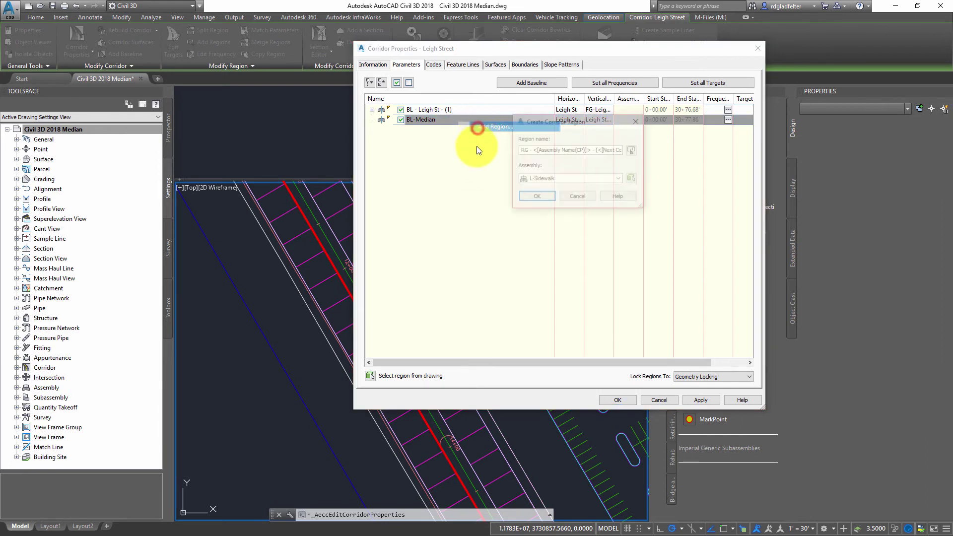
{"action": "left_click", "coordinate": [536, 180]}
{"action": "left_click", "coordinate": [547, 201]}
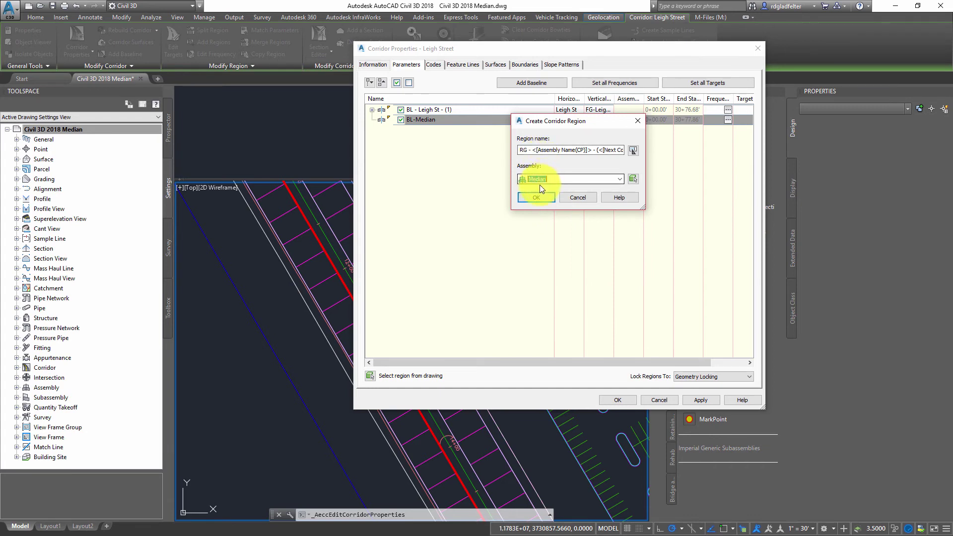
{"action": "left_click", "coordinate": [530, 197]}
{"action": "left_click", "coordinate": [536, 198]}
{"action": "left_click", "coordinate": [371, 120]}
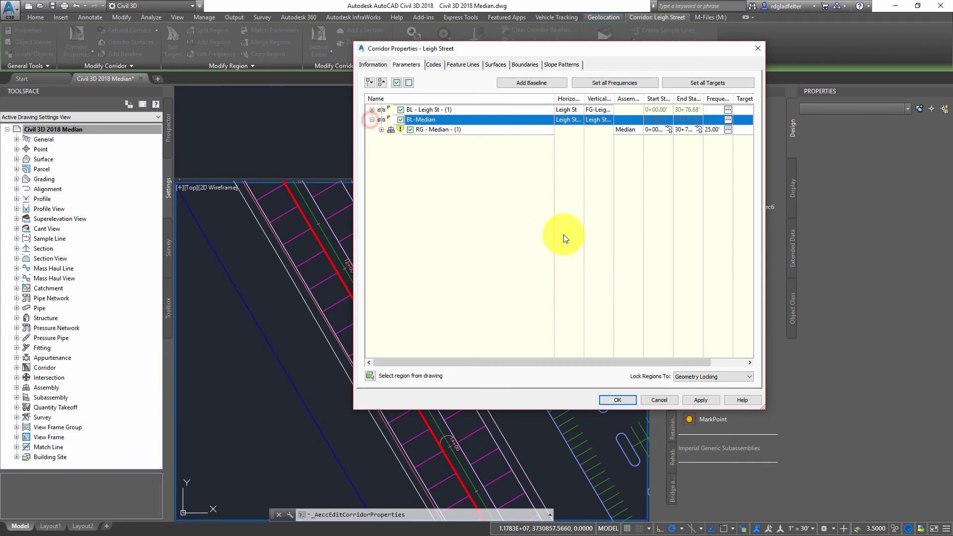
{"action": "left_click", "coordinate": [381, 130]}
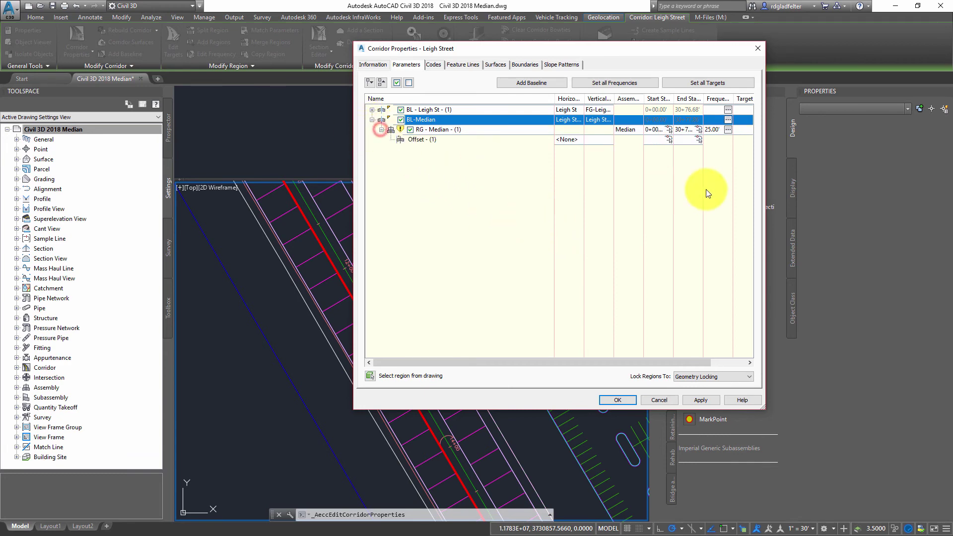
Step: Enlarge and reposition the Corridor Properties window so all columns show
{"action": "left_click_drag", "start_coordinate": [766, 407], "coordinate": [921, 452]}
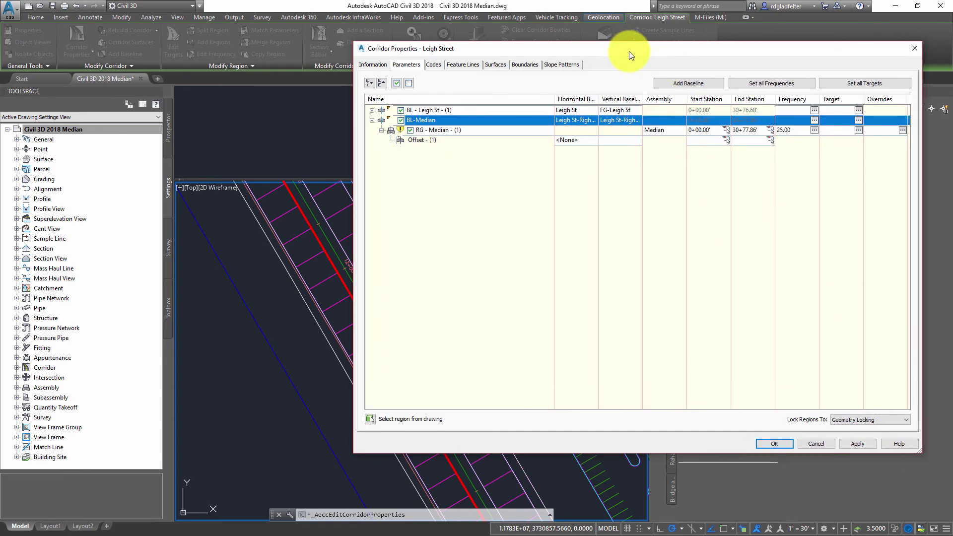
{"action": "left_click_drag", "start_coordinate": [629, 50], "coordinate": [502, 31]}
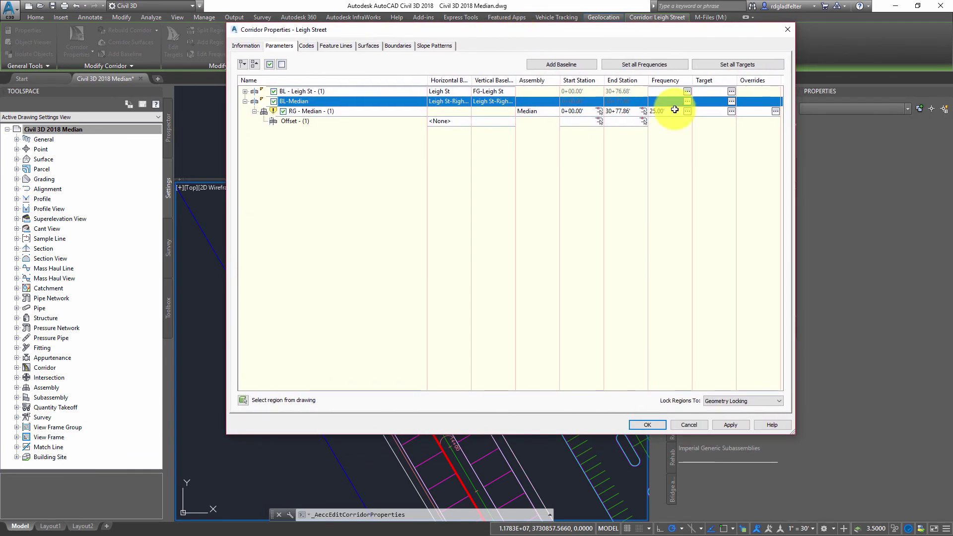
{"action": "left_click", "coordinate": [457, 122]}
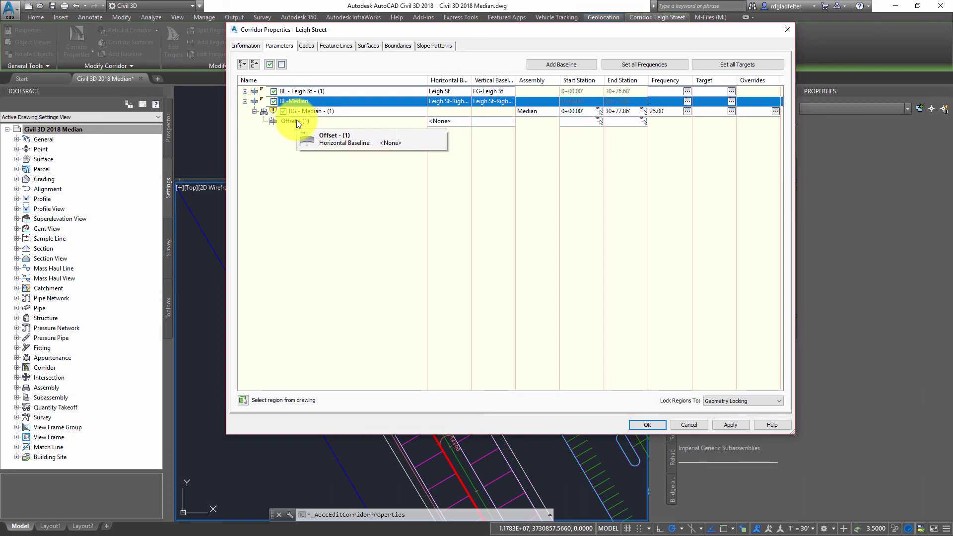
Step: Set the median region offset's horizontal baseline to Leigh St-Left-8.00
{"action": "left_click", "coordinate": [450, 122]}
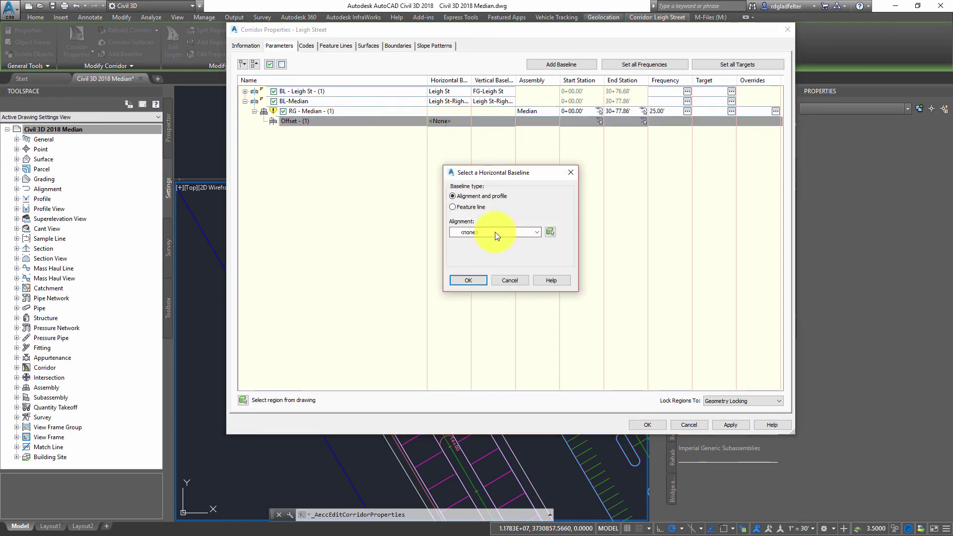
{"action": "left_click", "coordinate": [491, 230]}
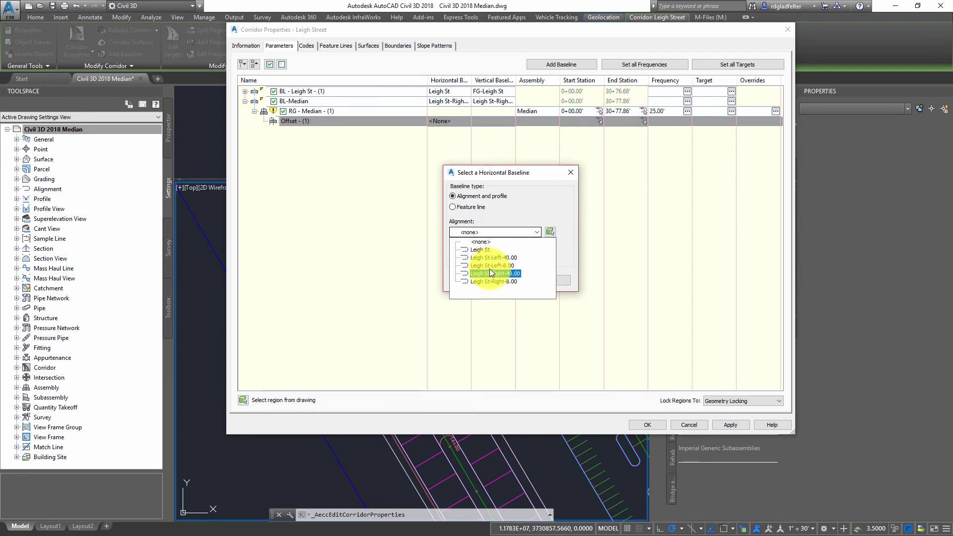
{"action": "left_click", "coordinate": [490, 267]}
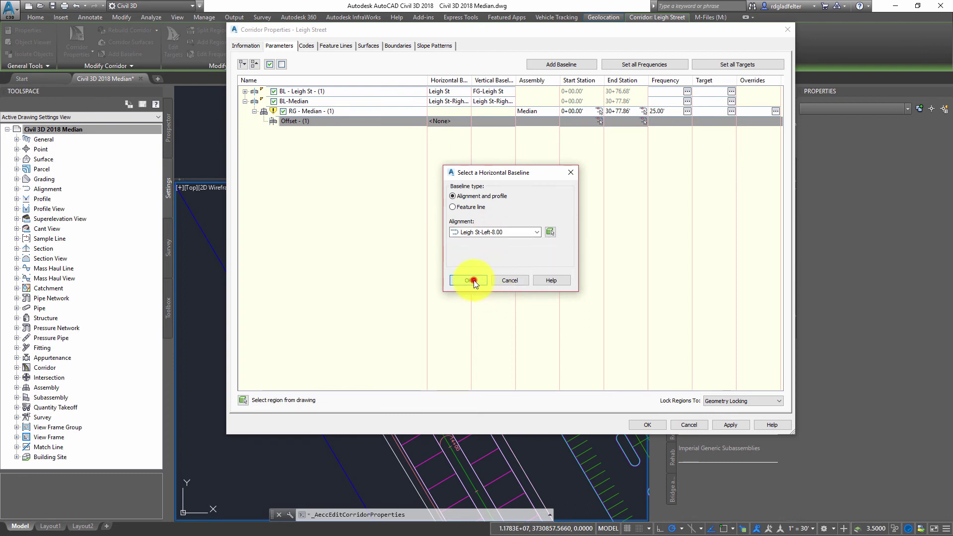
{"action": "left_click", "coordinate": [474, 280]}
Step: Set the offset's vertical baseline to the matching left-side profile and apply the corridor changes
{"action": "left_click", "coordinate": [491, 122]}
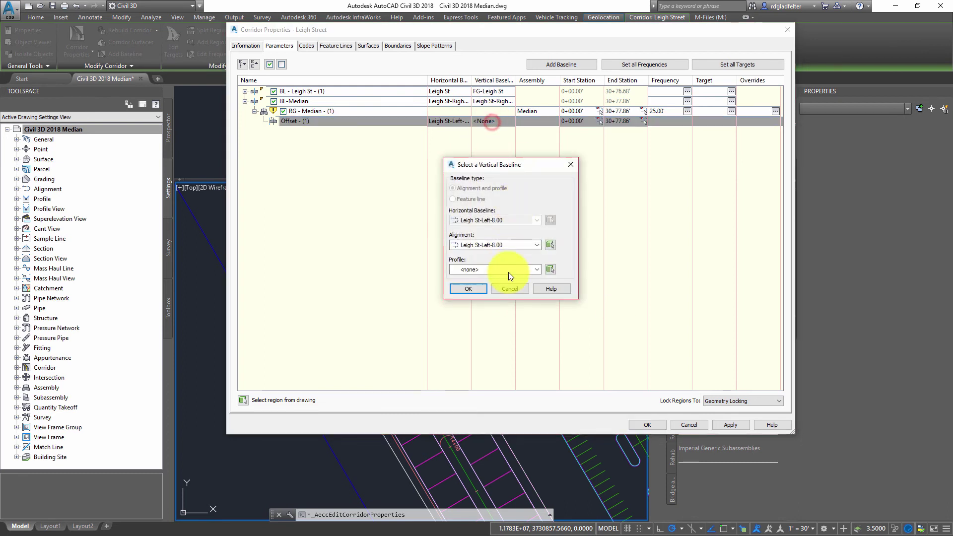
{"action": "left_click", "coordinate": [507, 271]}
{"action": "left_click", "coordinate": [499, 287]}
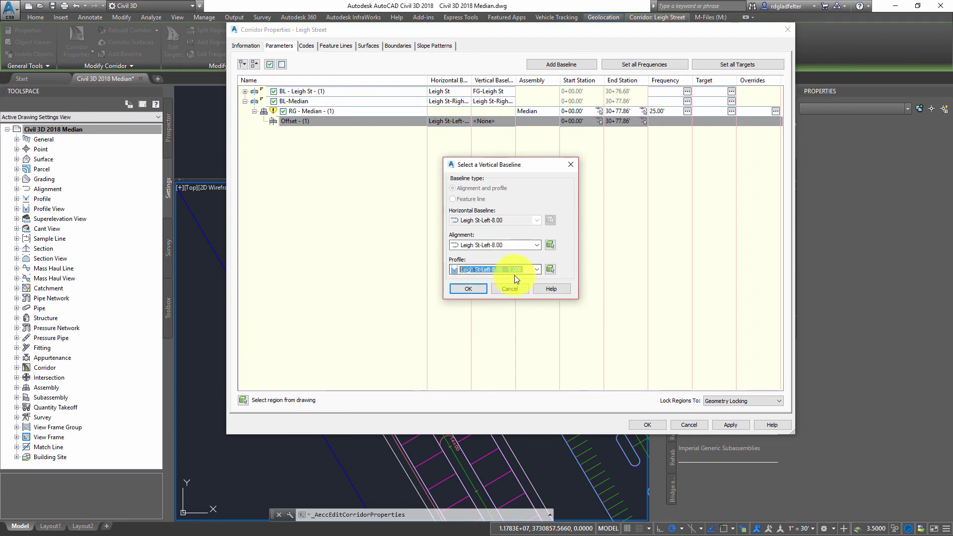
{"action": "left_click", "coordinate": [469, 289]}
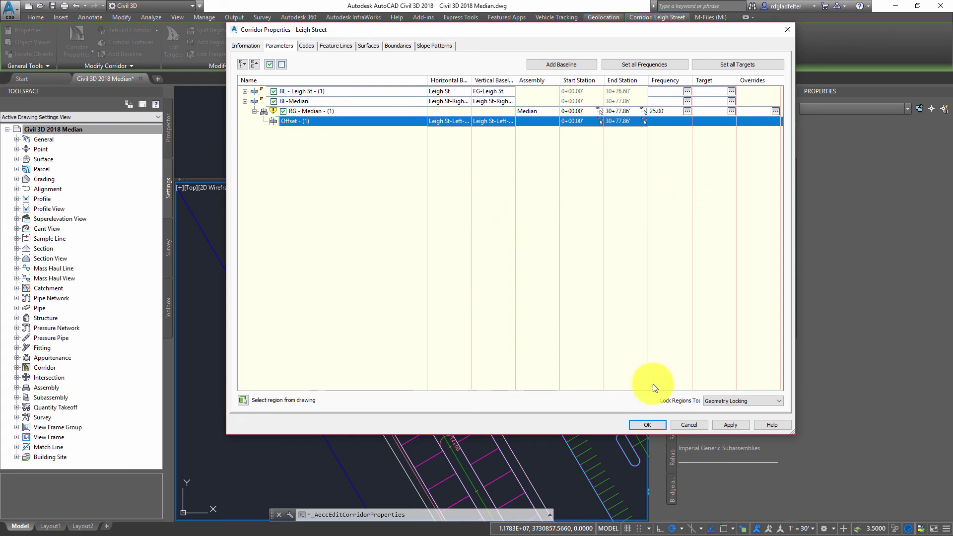
{"action": "left_click", "coordinate": [649, 424]}
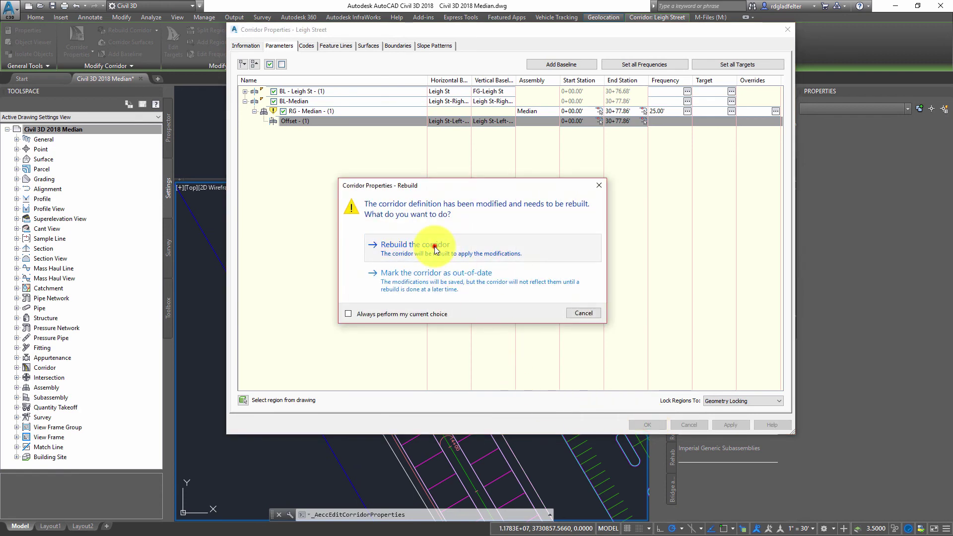
Step: Rebuild the corridor and view it in Object Viewer, zoomed and orbited onto the raised median
{"action": "left_click", "coordinate": [434, 246]}
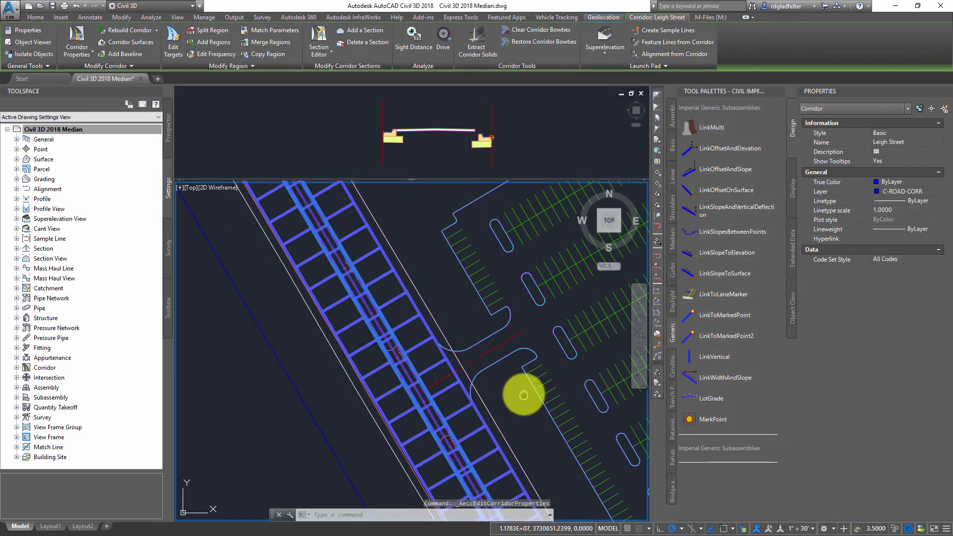
{"action": "scroll", "coordinate": [524, 390], "scroll_direction": "down", "scroll_amount": 2}
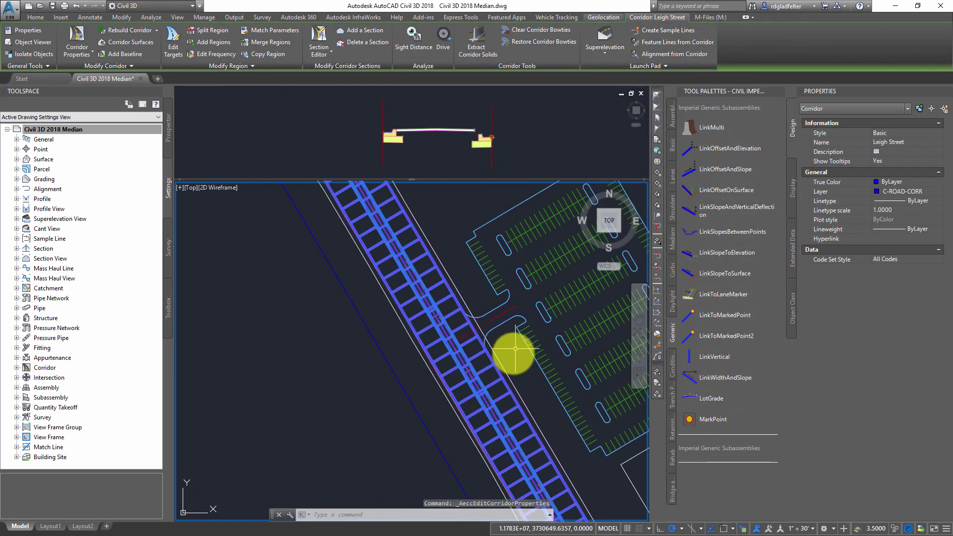
{"action": "left_click", "coordinate": [27, 46]}
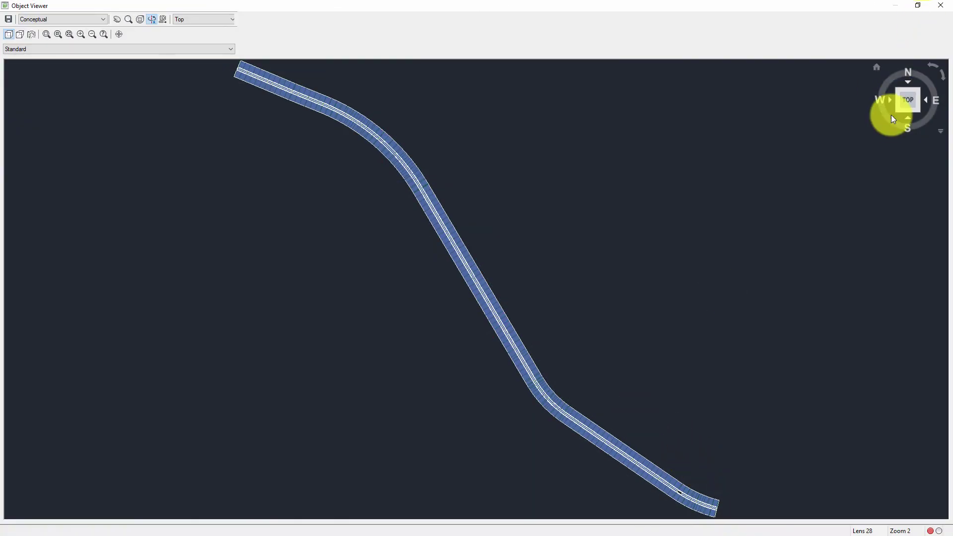
{"action": "left_click", "coordinate": [898, 109]}
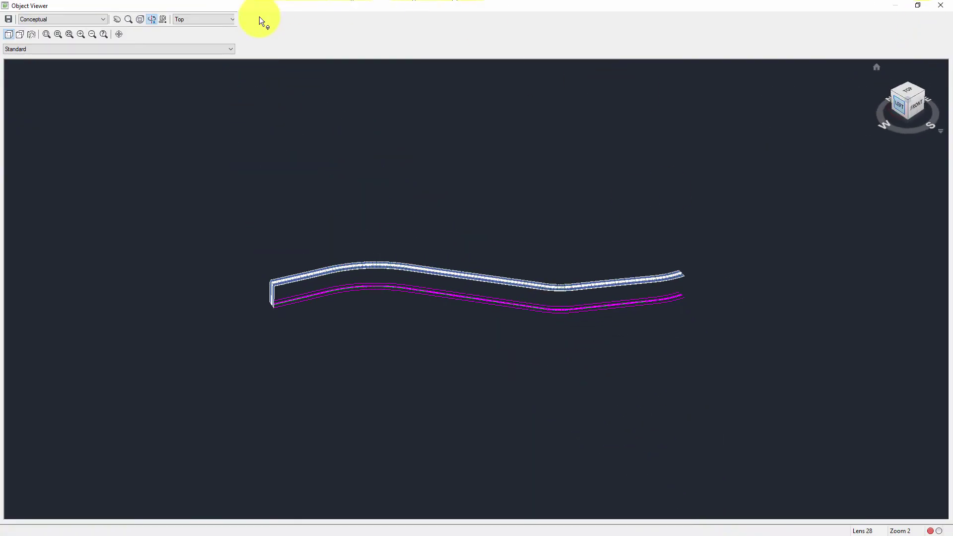
{"action": "left_click", "coordinate": [47, 33]}
{"action": "left_click_drag", "start_coordinate": [459, 261], "coordinate": [495, 288]}
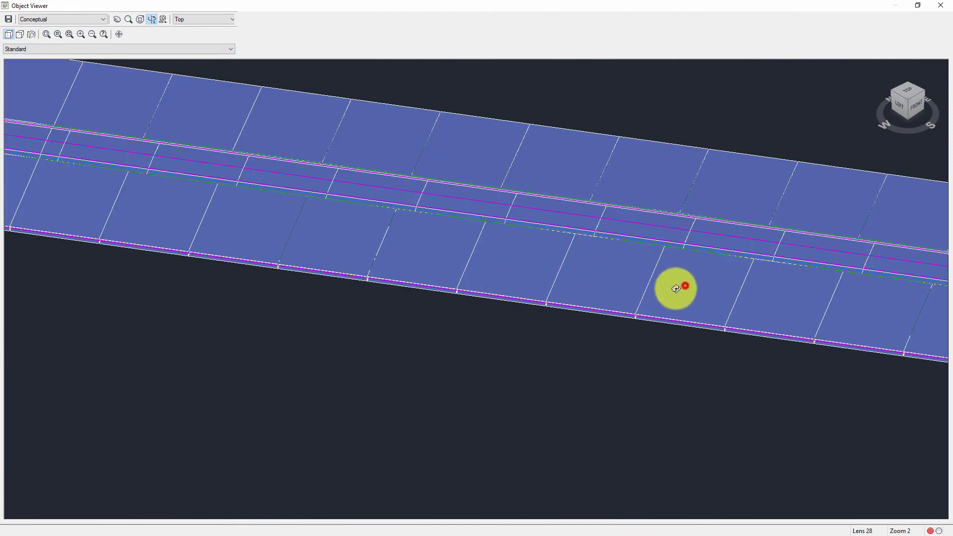
{"action": "left_click_drag", "start_coordinate": [672, 289], "coordinate": [561, 337]}
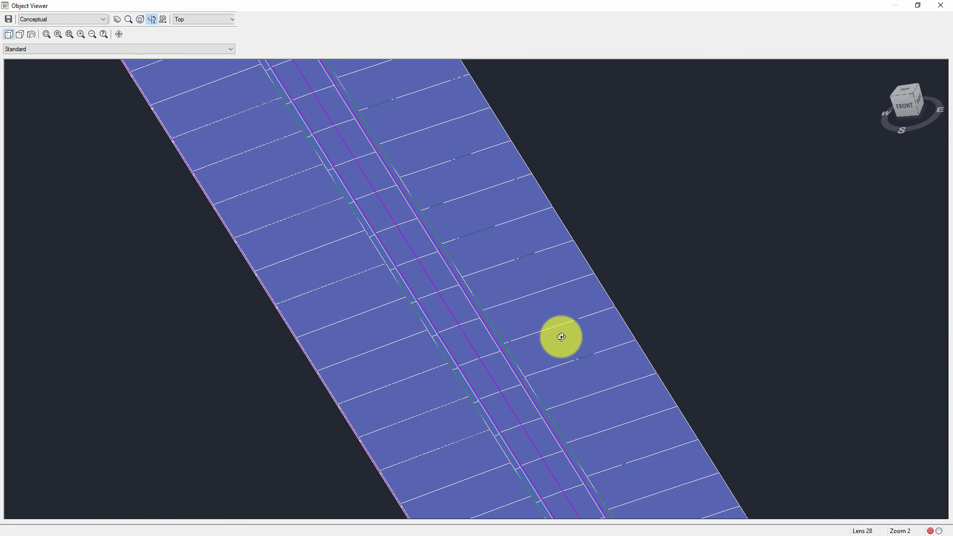